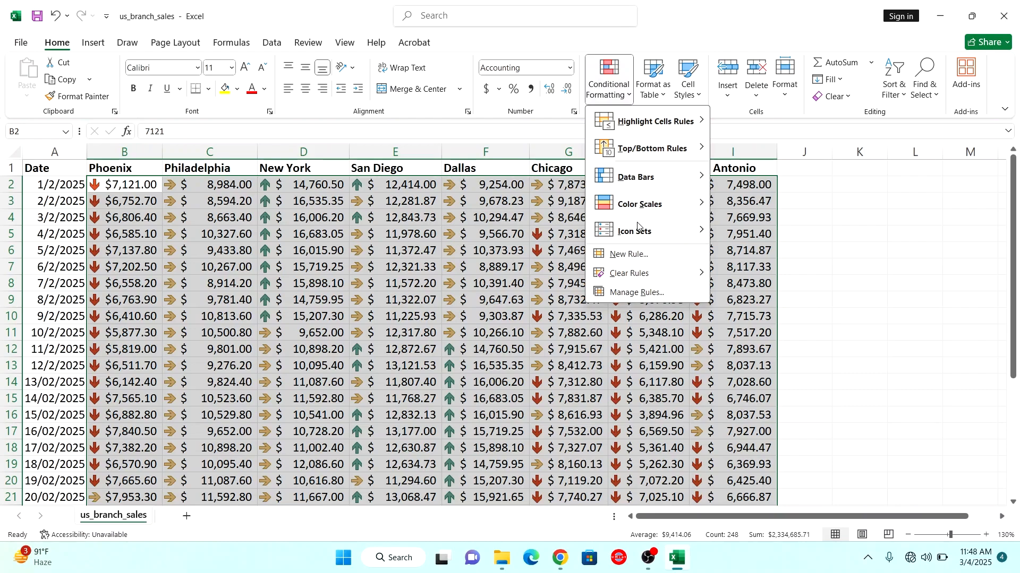
pyautogui.moveTo(643, 206)
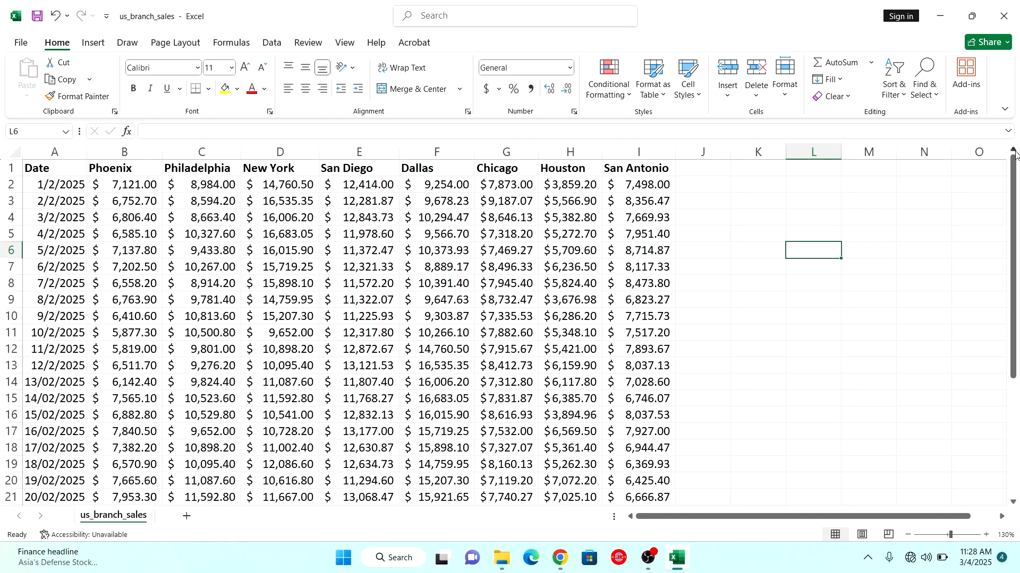
pyautogui.moveTo(1015, 161); pyautogui.dragTo(1015, 173)
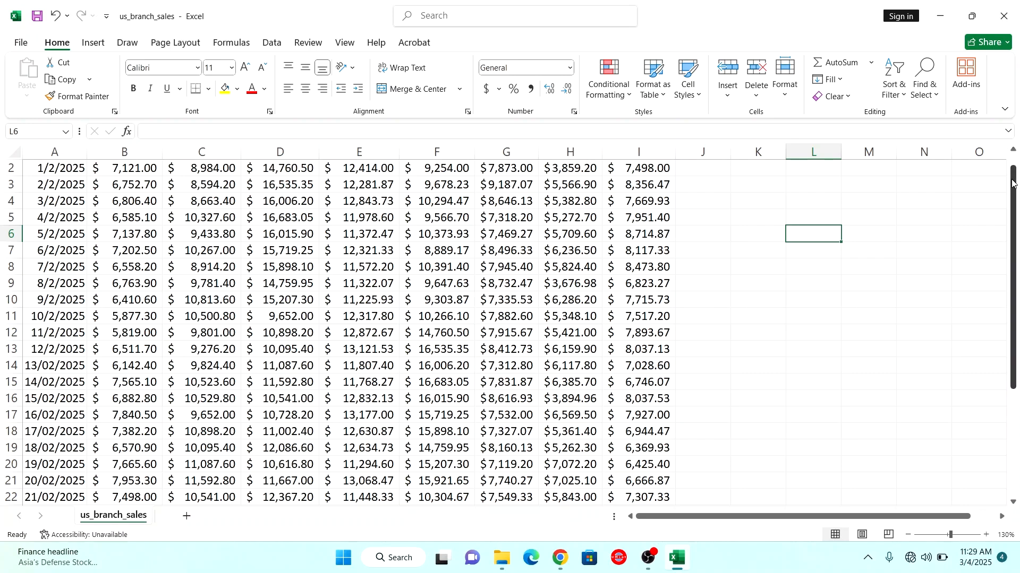
pyautogui.moveTo(1015, 183); pyautogui.dragTo(1015, 215)
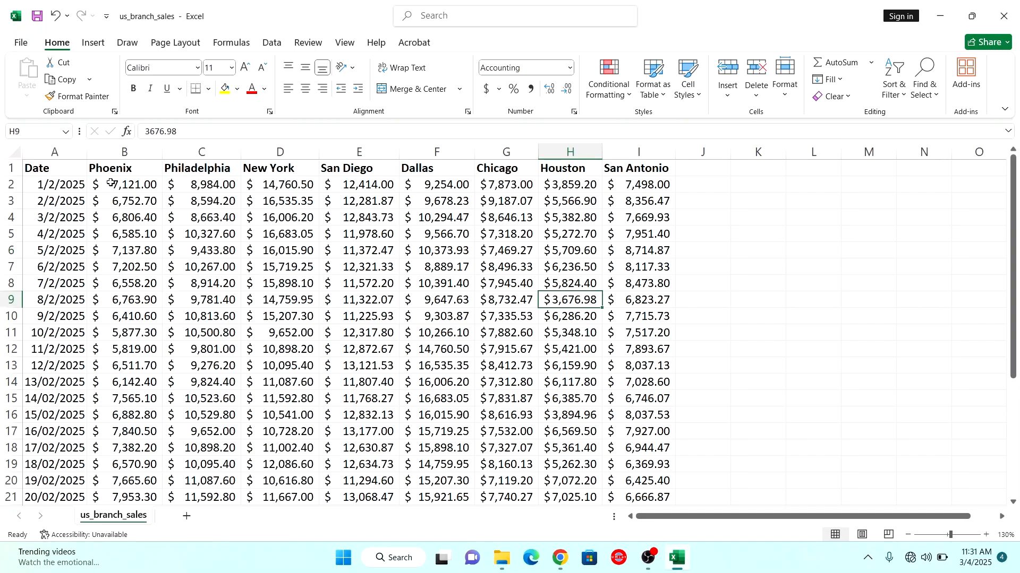
# - Highlight the top 20 sales values in B2:I32 with a Top 10 Items rule using Green Fill with Dark Green Text
pyautogui.moveTo(110, 185); pyautogui.dragTo(663, 489)
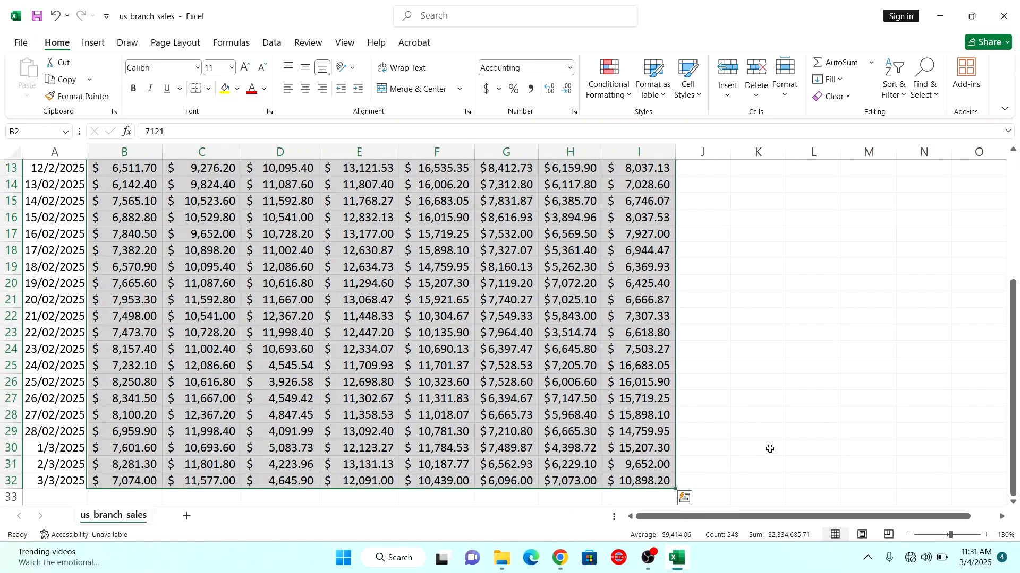
pyautogui.moveTo(1014, 301); pyautogui.dragTo(1011, 135)
pyautogui.click(629, 99)
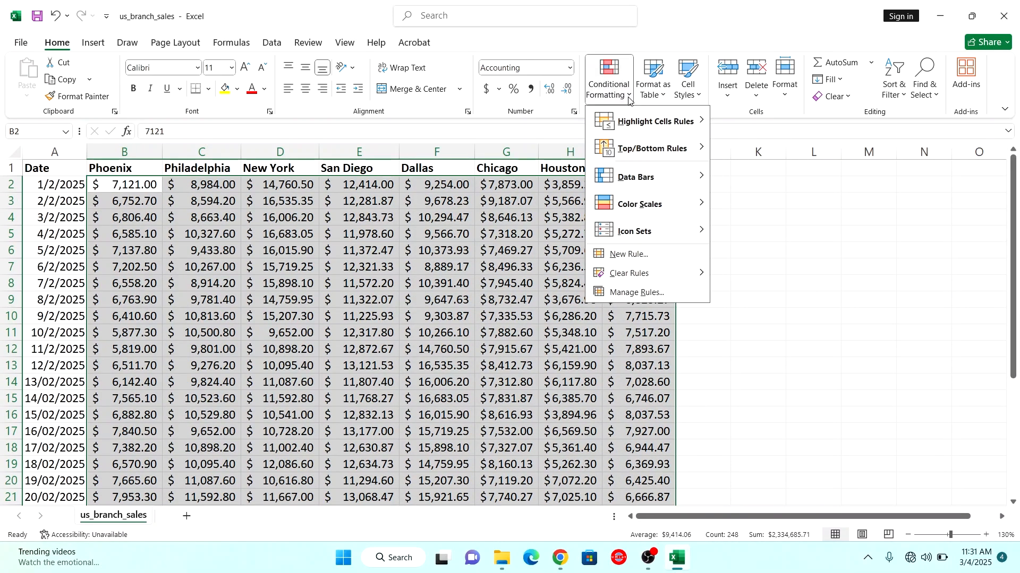
pyautogui.moveTo(657, 154)
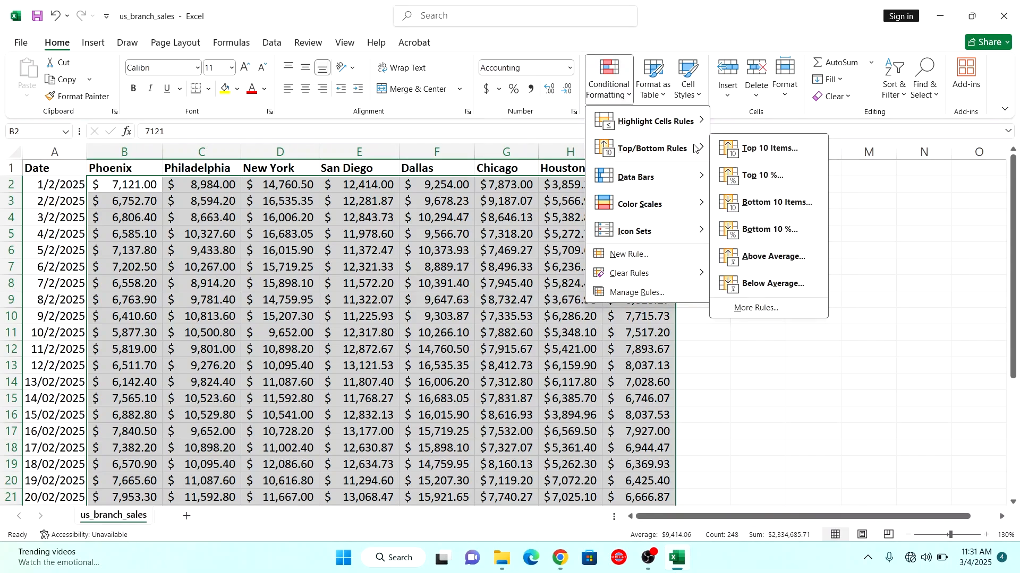
pyautogui.click(741, 155)
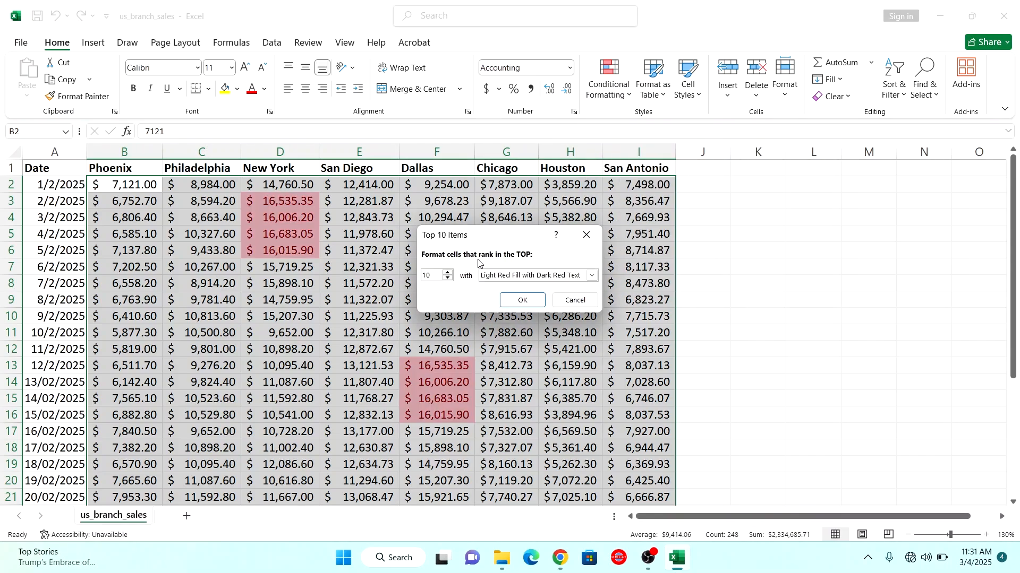
pyautogui.moveTo(437, 276); pyautogui.dragTo(423, 278)
pyautogui.write('20')
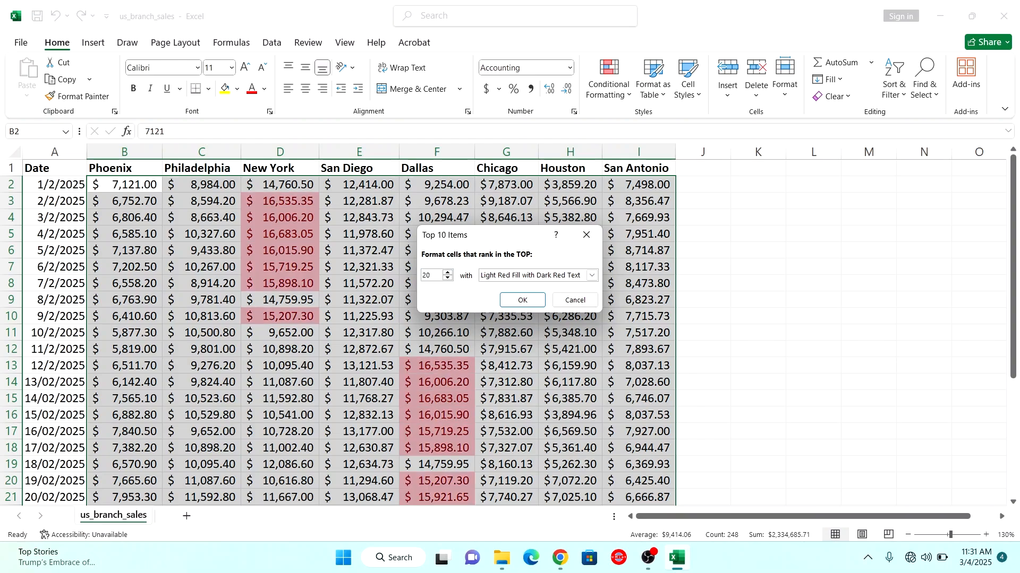
pyautogui.click(592, 278)
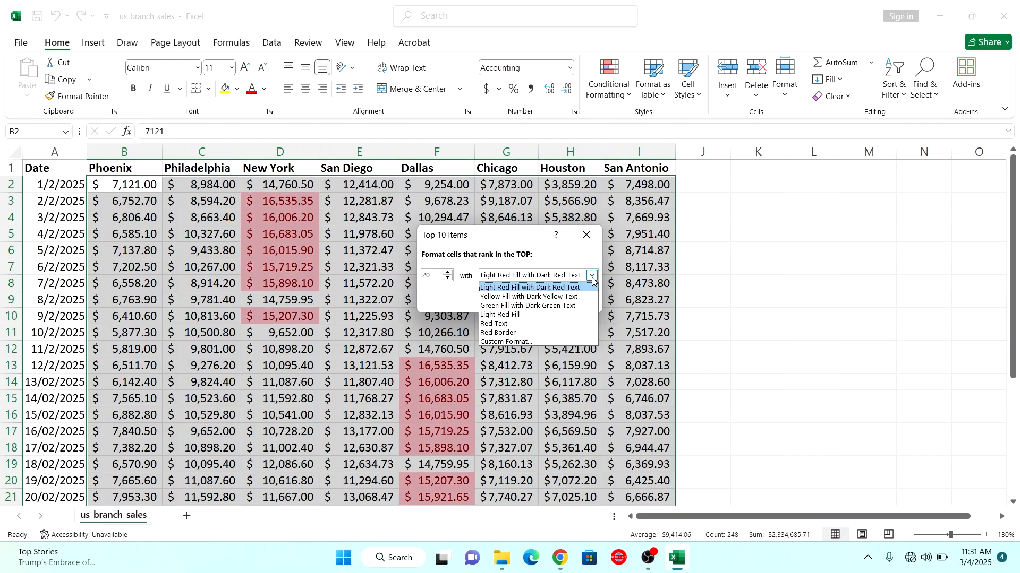
pyautogui.click(527, 308)
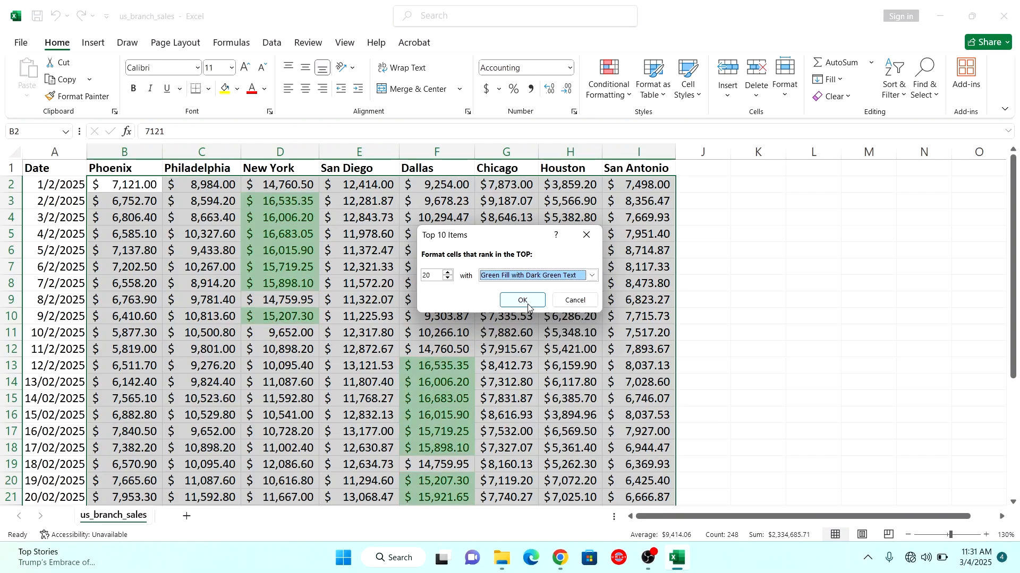
pyautogui.click(523, 300)
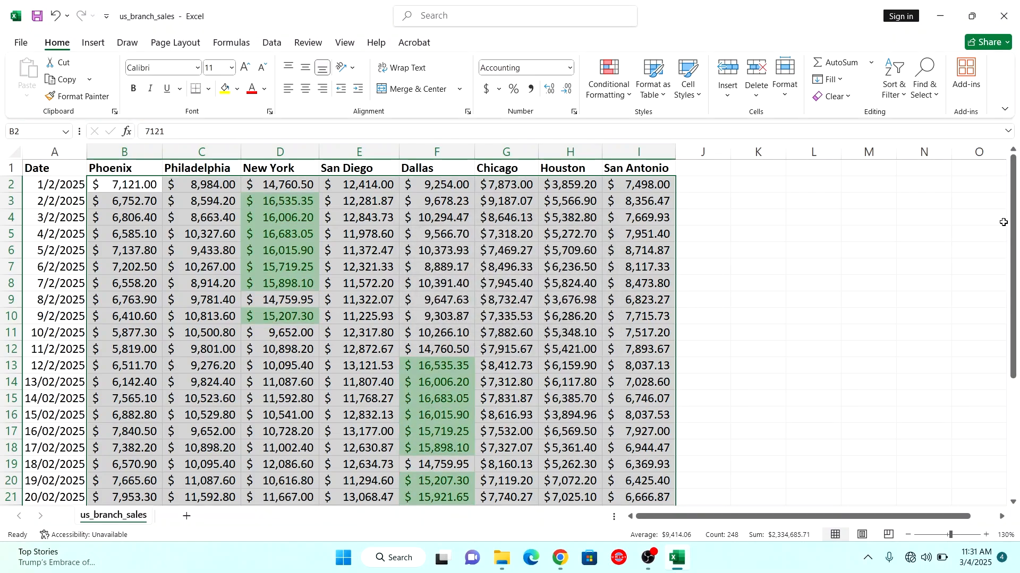
pyautogui.click(824, 218)
pyautogui.moveTo(1018, 189); pyautogui.dragTo(1018, 167)
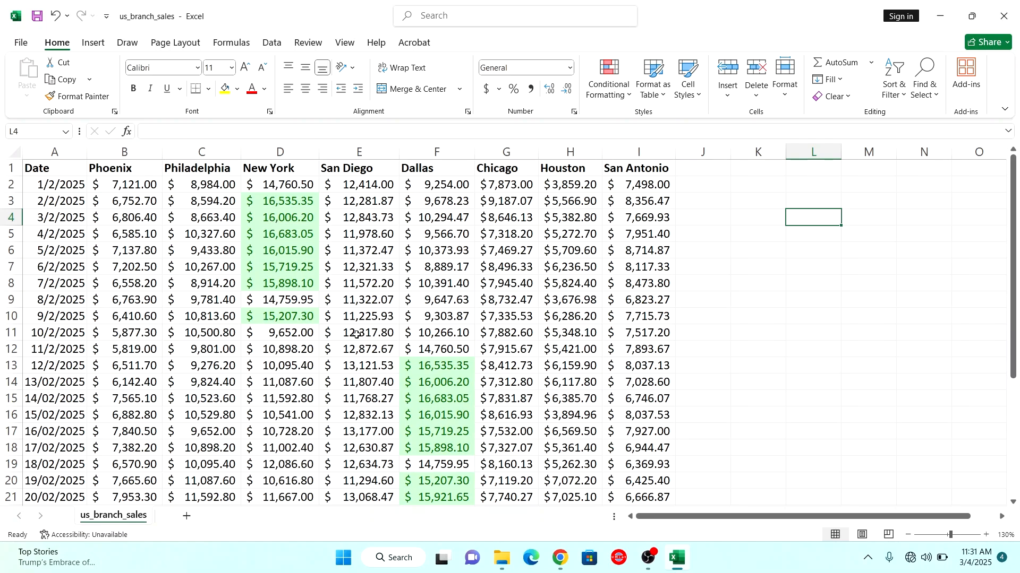
# - Highlight the bottom 20 sales values in B2:I32 with a Bottom 10 Items rule using Light Red Fill with Dark Red Text
pyautogui.moveTo(1015, 193)
pyautogui.mouseDown()
pyautogui.moveTo(1017, 346)
pyautogui.moveTo(1019, 195)
pyautogui.mouseUp()
pyautogui.click(118, 186)
pyautogui.moveTo(118, 186); pyautogui.dragTo(630, 478)
pyautogui.click(629, 96)
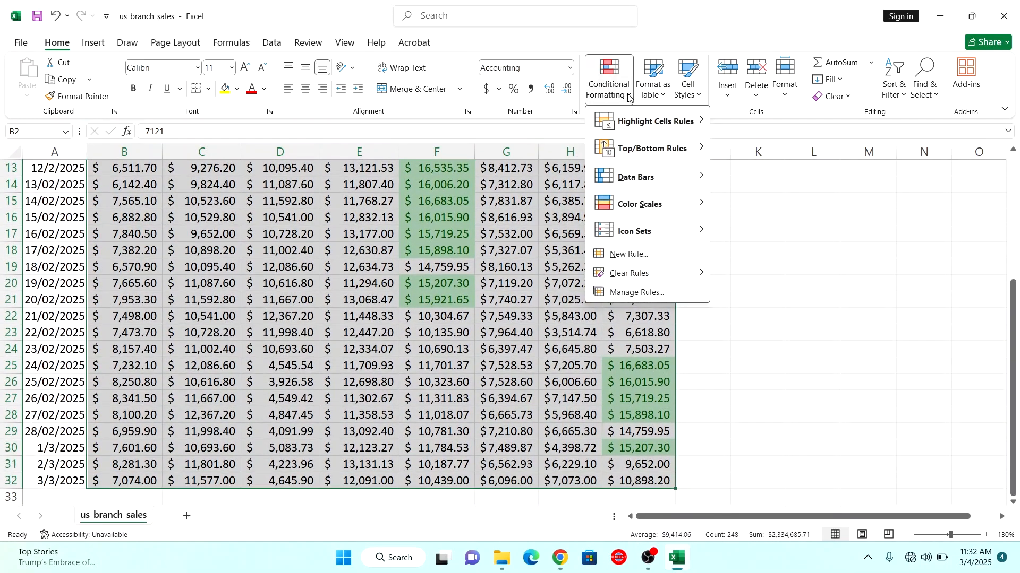
pyautogui.moveTo(665, 153)
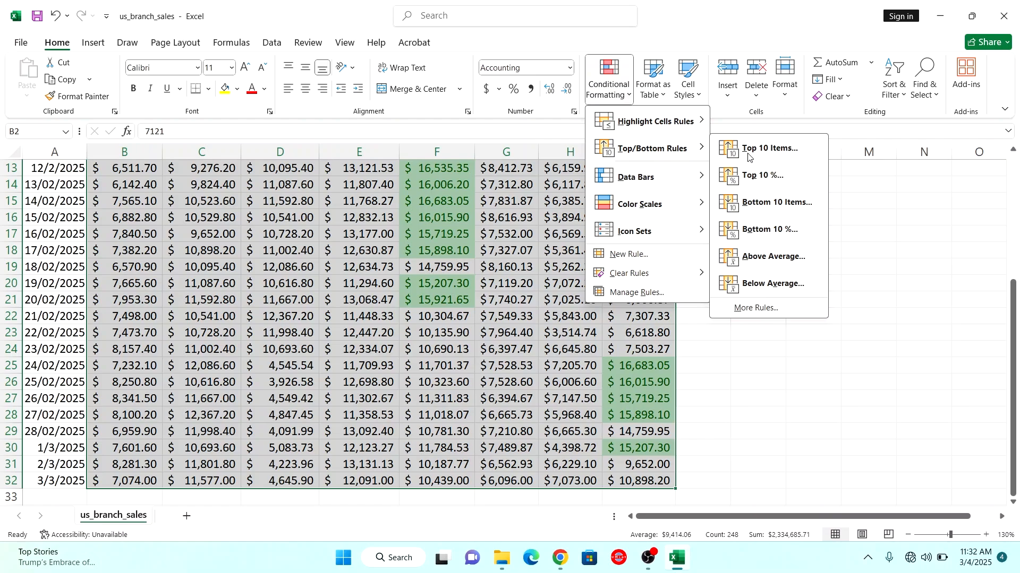
pyautogui.click(765, 208)
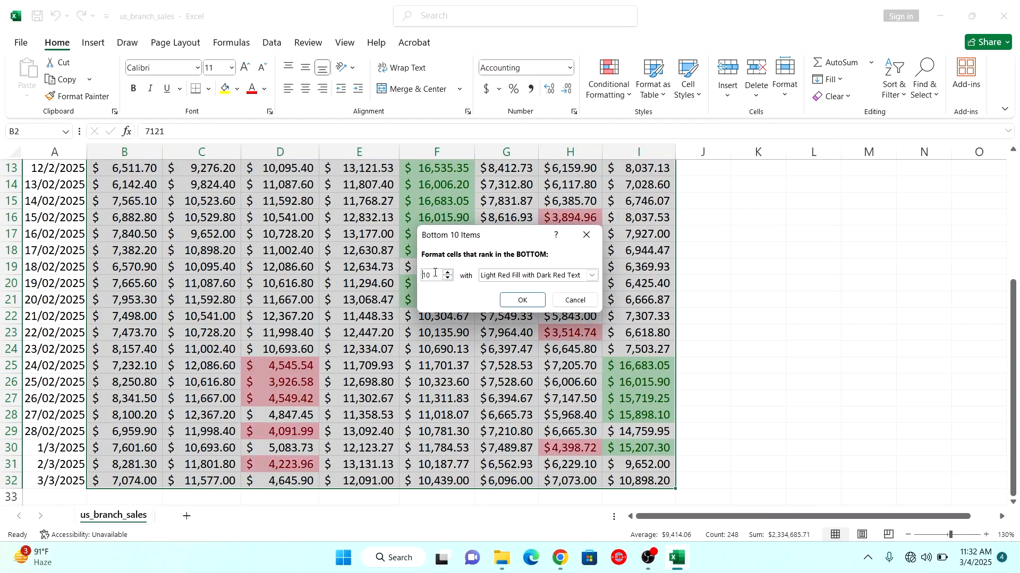
pyautogui.moveTo(435, 275); pyautogui.dragTo(422, 276)
pyautogui.write('20')
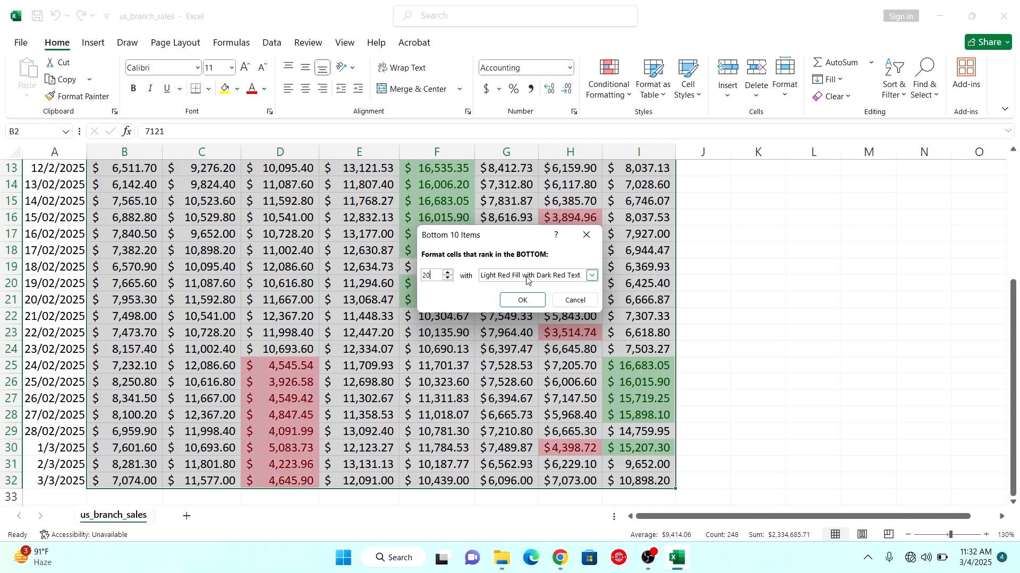
pyautogui.click(536, 302)
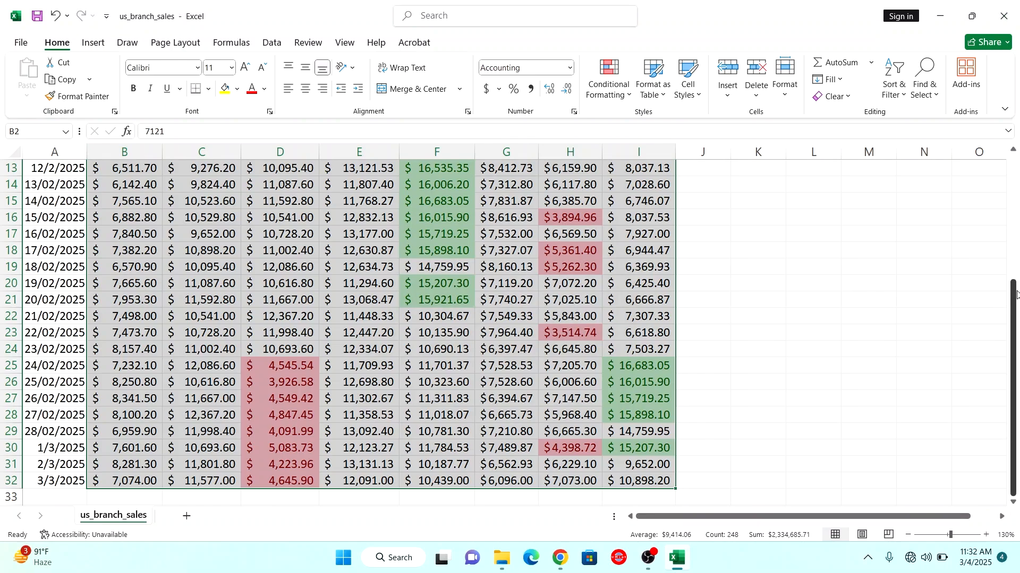
# - Review the highlighted top and bottom sales values across all branches and dates
pyautogui.click(622, 266)
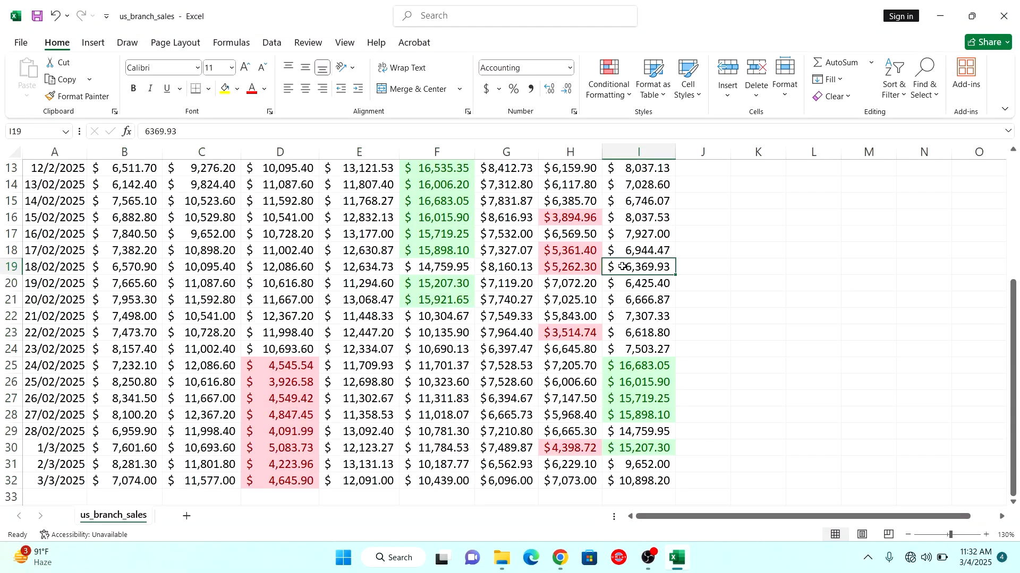
pyautogui.moveTo(1013, 291); pyautogui.dragTo(1008, 137)
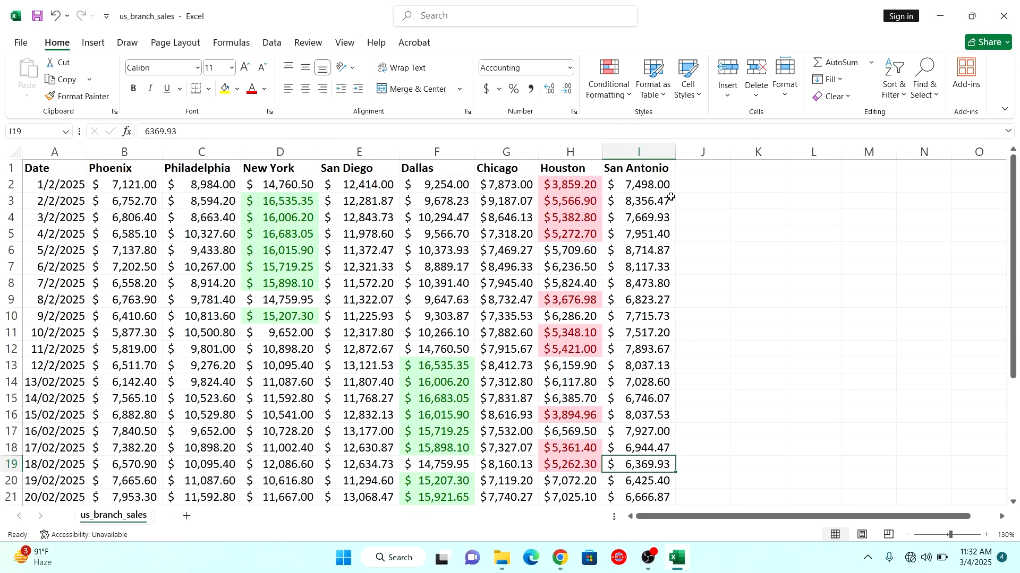
pyautogui.moveTo(1015, 182); pyautogui.dragTo(1009, 317)
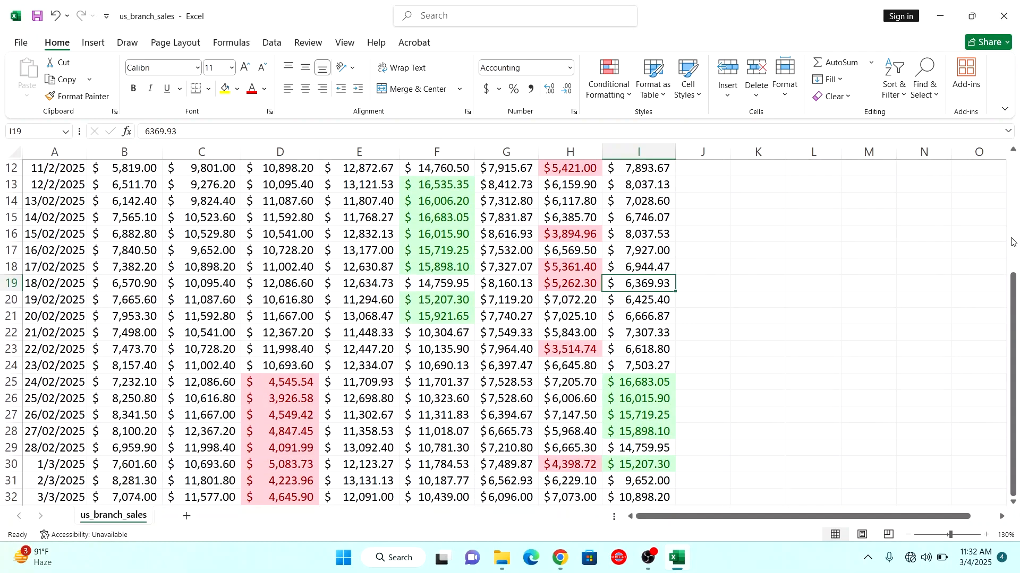
pyautogui.moveTo(1015, 277); pyautogui.dragTo(1018, 123)
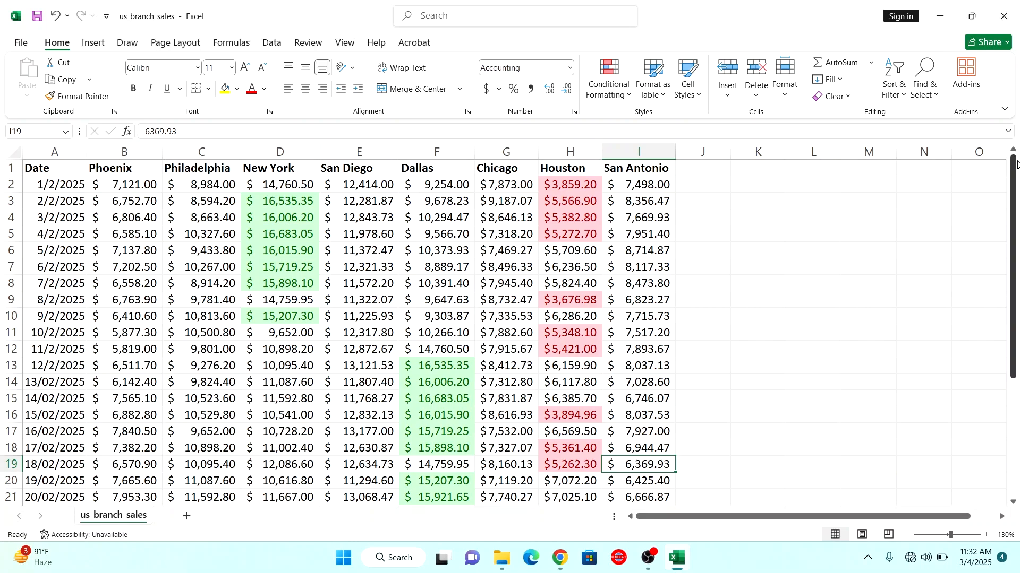
pyautogui.moveTo(1017, 165); pyautogui.dragTo(1018, 230)
pyautogui.moveTo(1018, 275); pyautogui.dragTo(1017, 285)
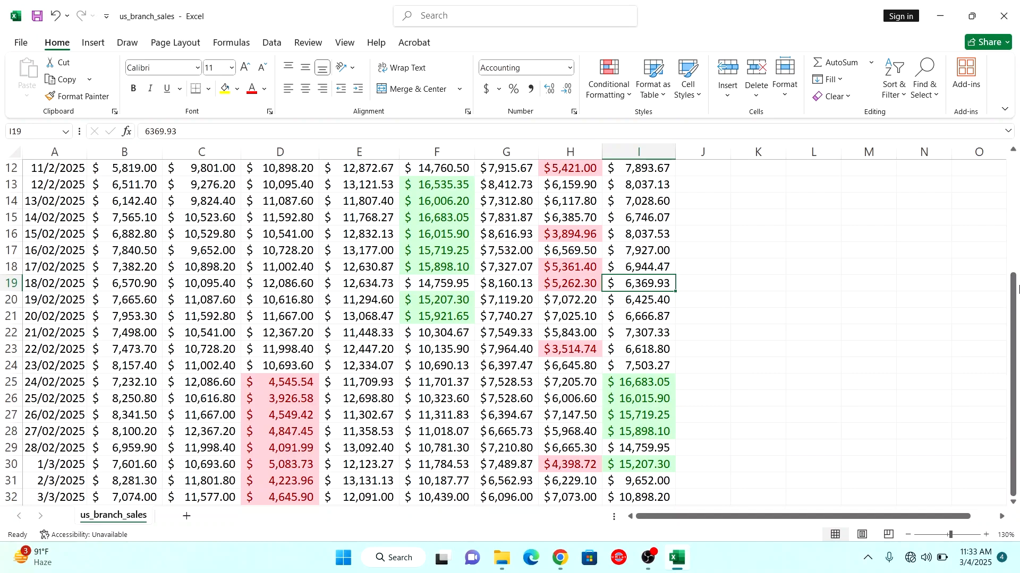
pyautogui.moveTo(1018, 290); pyautogui.dragTo(1018, 164)
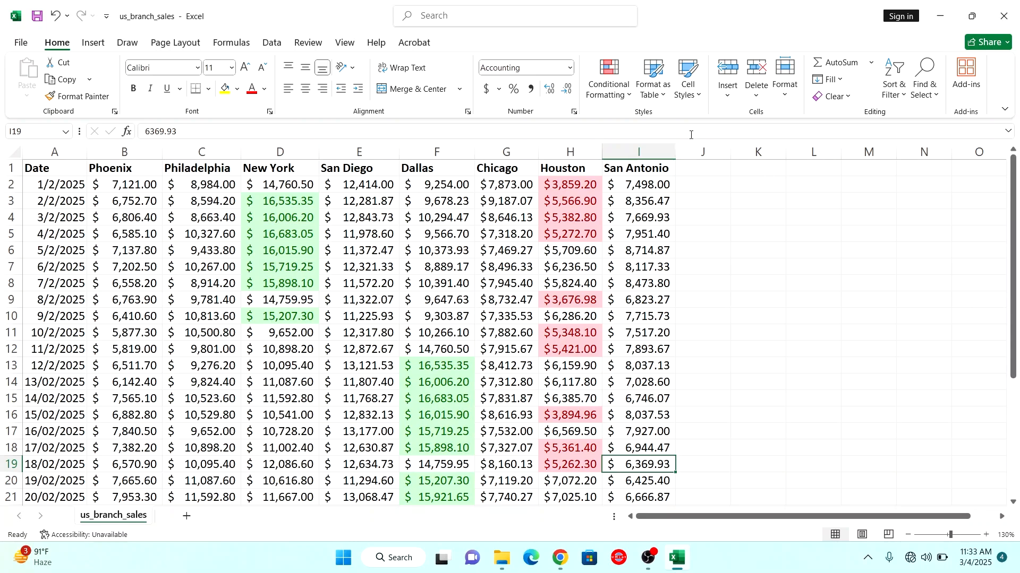
# - Clear all conditional formatting rules from the entire sheet
pyautogui.click(634, 96)
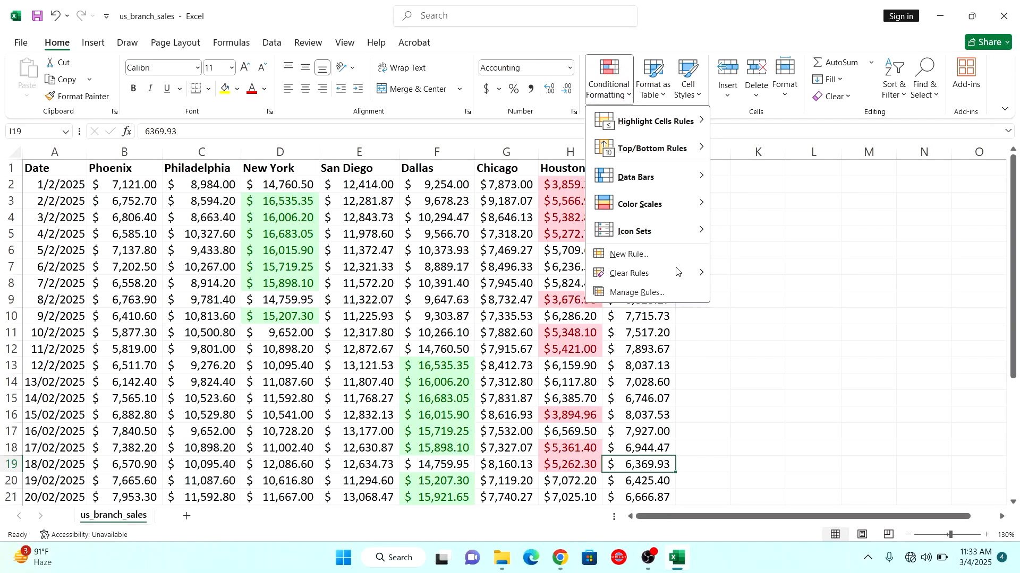
pyautogui.moveTo(679, 276)
pyautogui.click(765, 294)
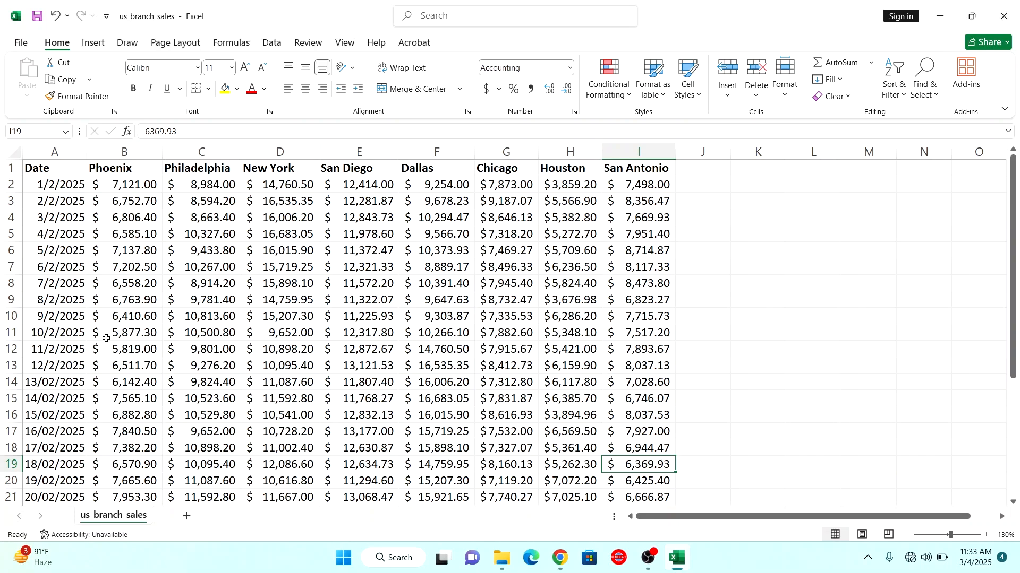
# - Format the above-average sales values in B2:I32 with an Above Average rule using Green Fill with Dark Green Text
pyautogui.moveTo(113, 184); pyautogui.dragTo(640, 481)
pyautogui.scroll(4, 599, 244)
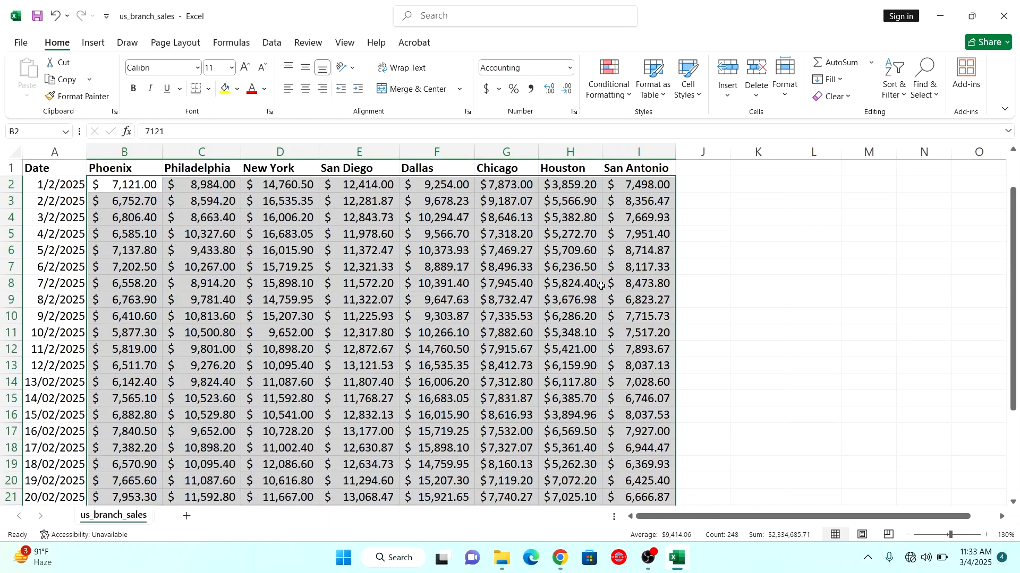
pyautogui.click(631, 94)
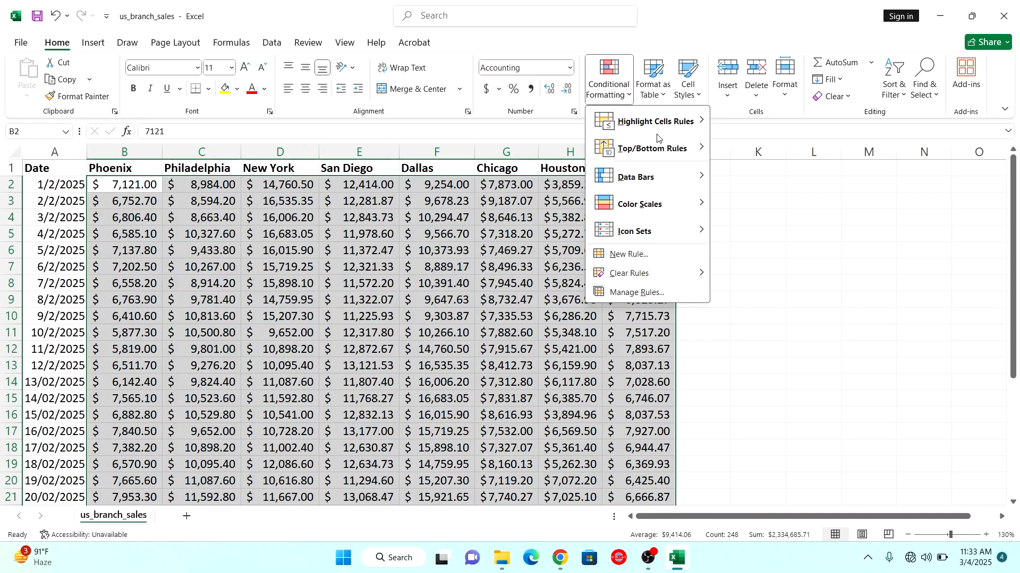
pyautogui.moveTo(683, 154)
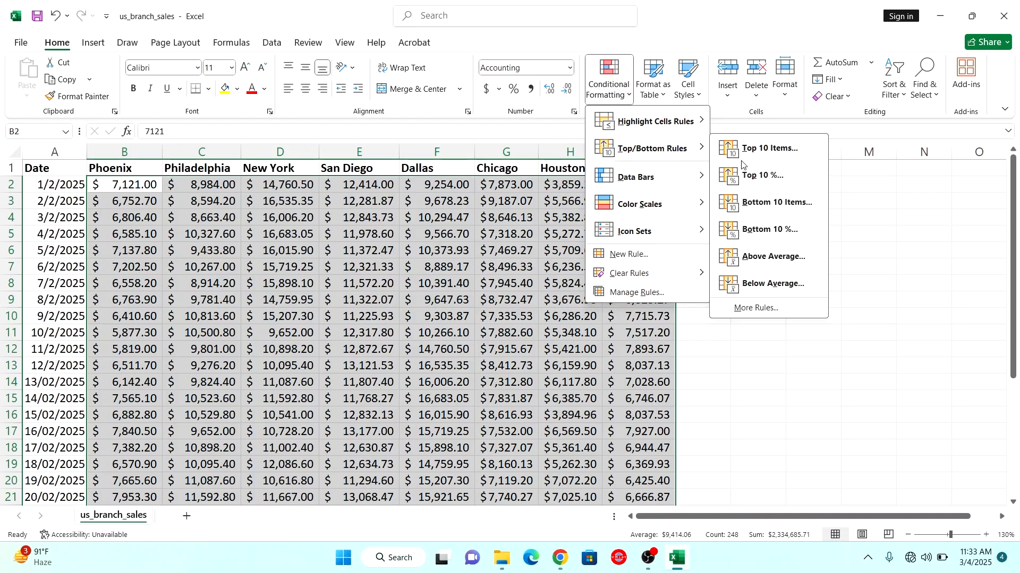
pyautogui.click(800, 259)
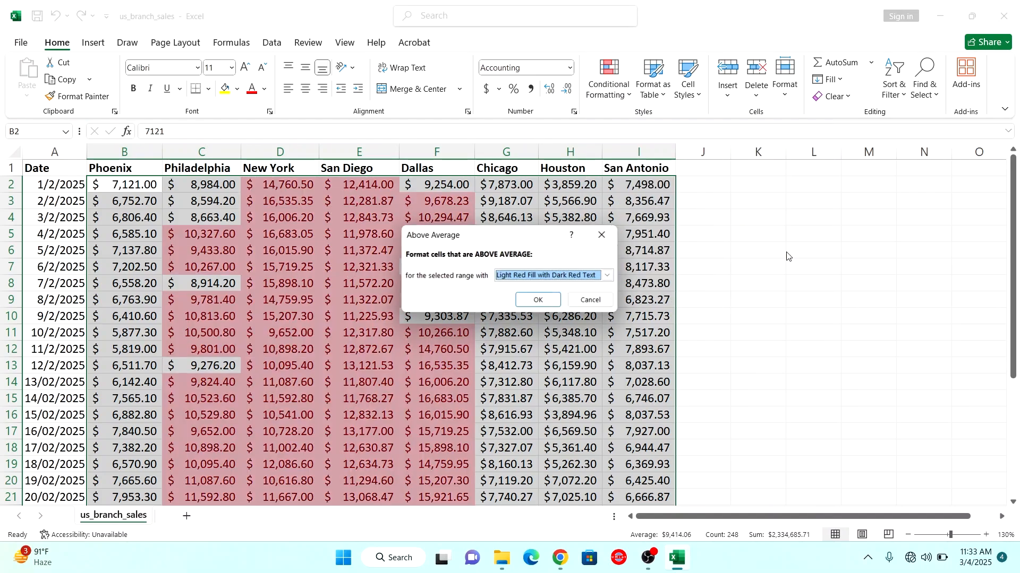
pyautogui.click(607, 275)
pyautogui.click(523, 307)
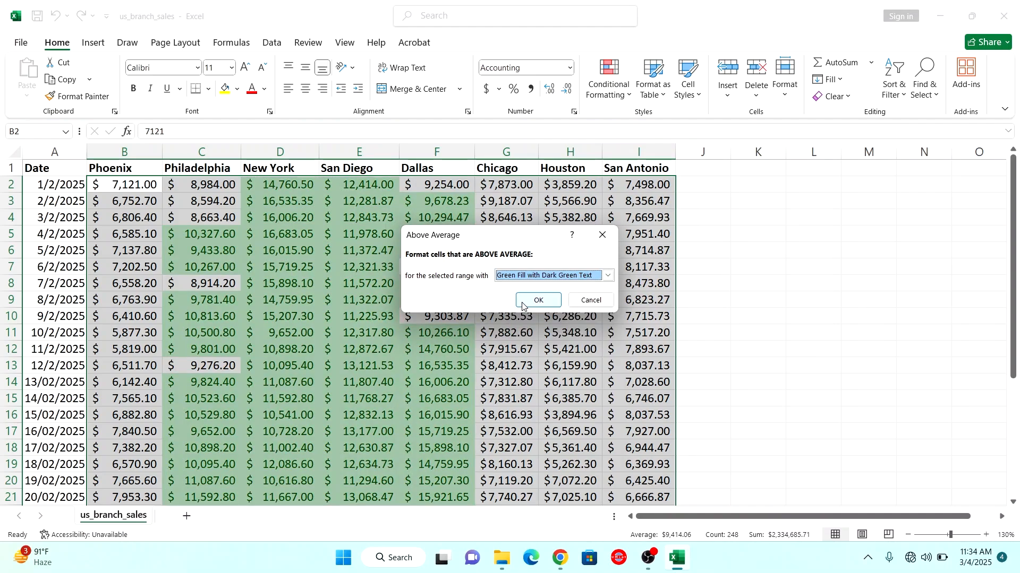
pyautogui.click(535, 299)
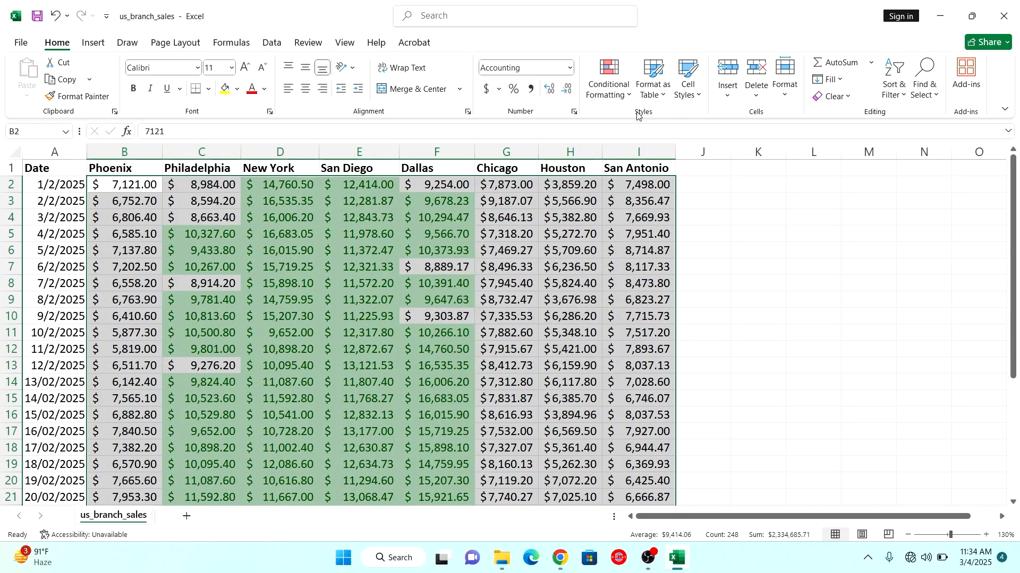
# - Format the below-average sales values in B2:I32 with a Below Average rule using Light Red Fill with Dark Red Text
pyautogui.click(629, 95)
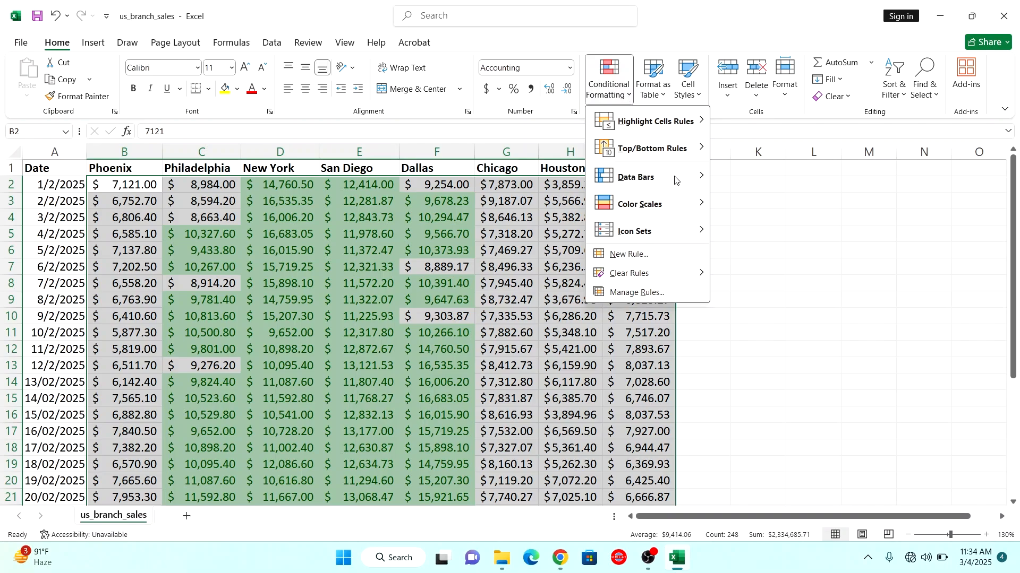
pyautogui.moveTo(675, 181)
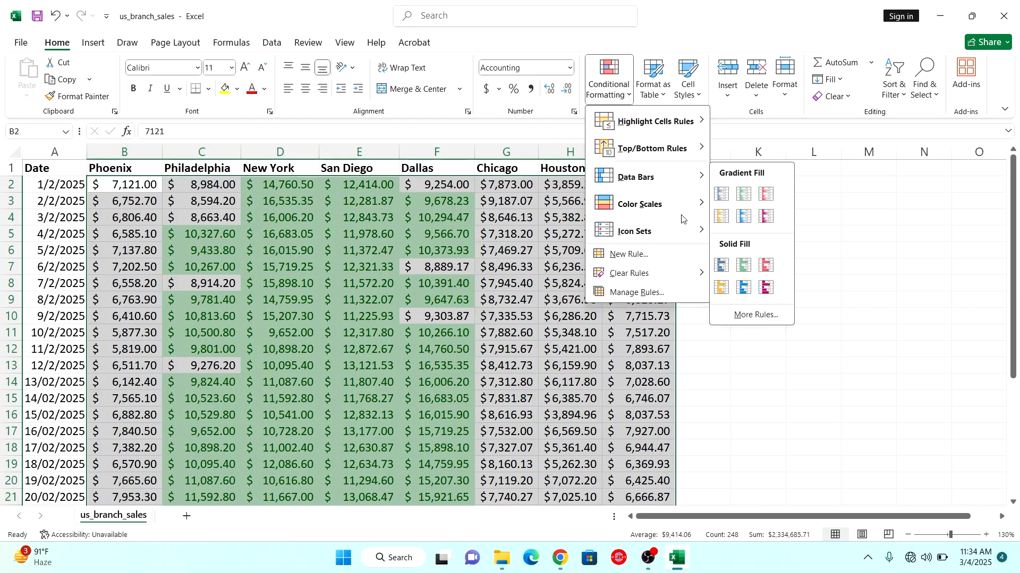
pyautogui.moveTo(672, 155)
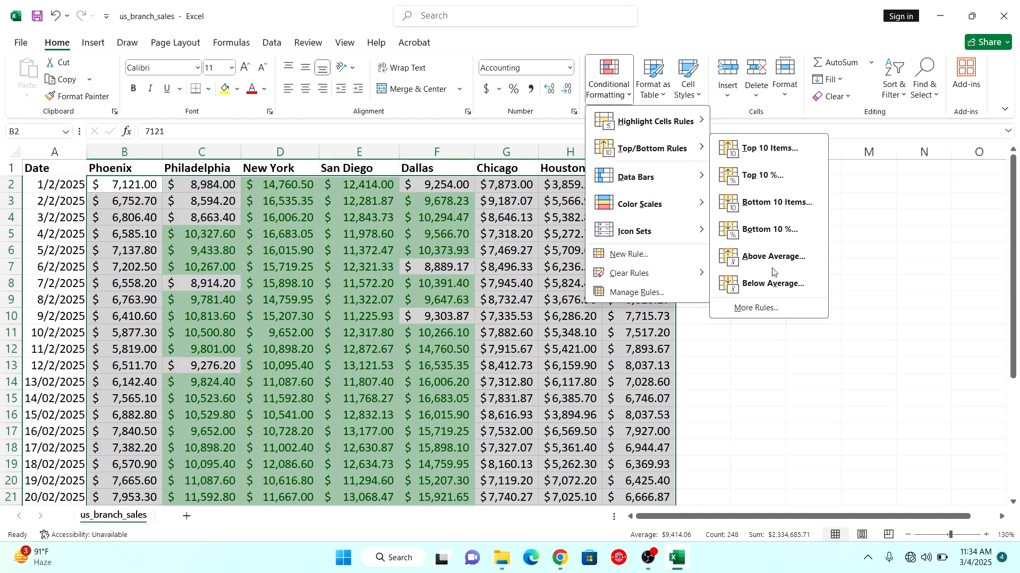
pyautogui.click(772, 290)
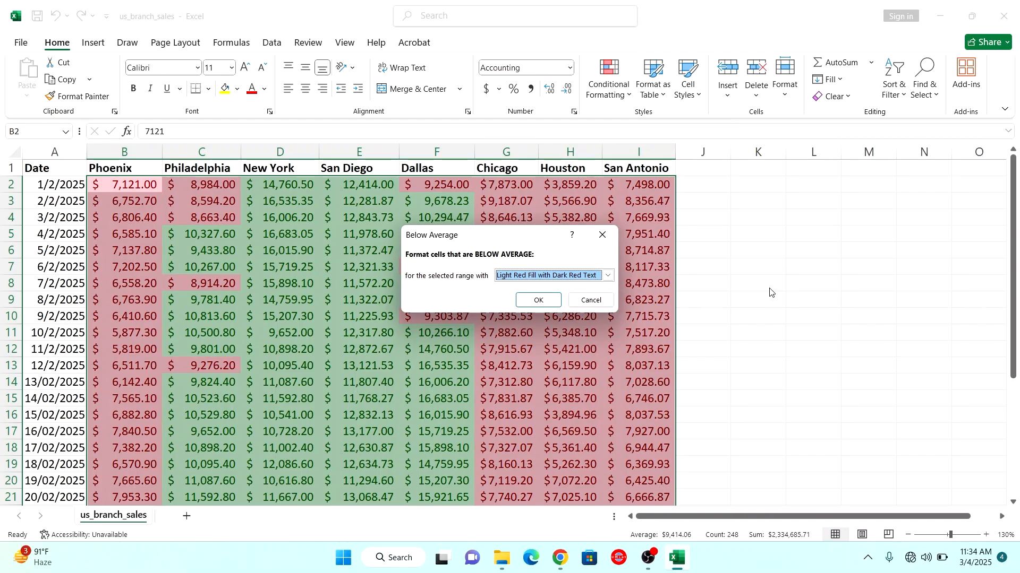
pyautogui.click(537, 301)
pyautogui.click(597, 235)
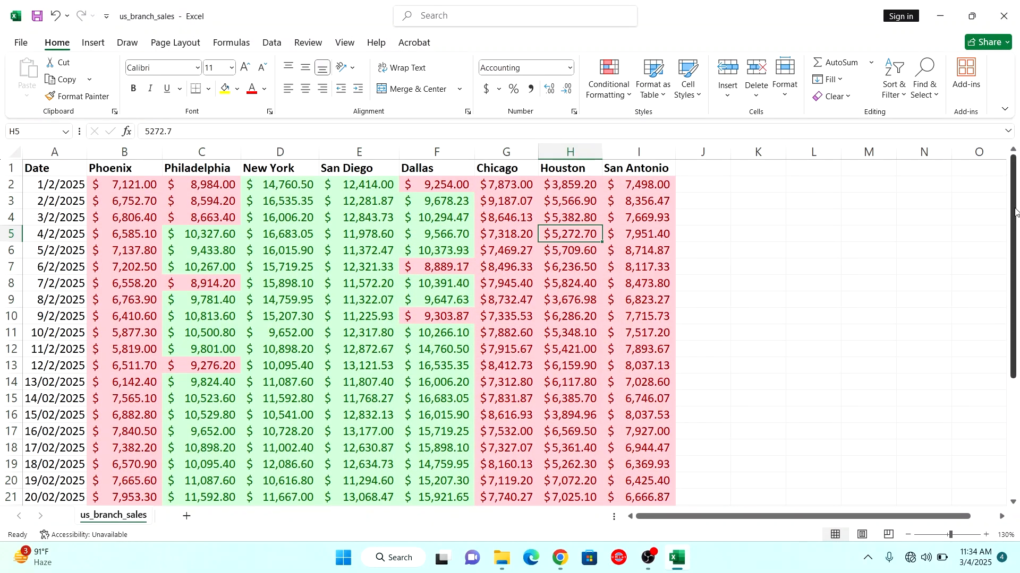
# - Examine the above- and below-average highlighting in rows 25 to 32, comparing the New York and San Antonio branches
pyautogui.moveTo(1016, 209); pyautogui.dragTo(1009, 288)
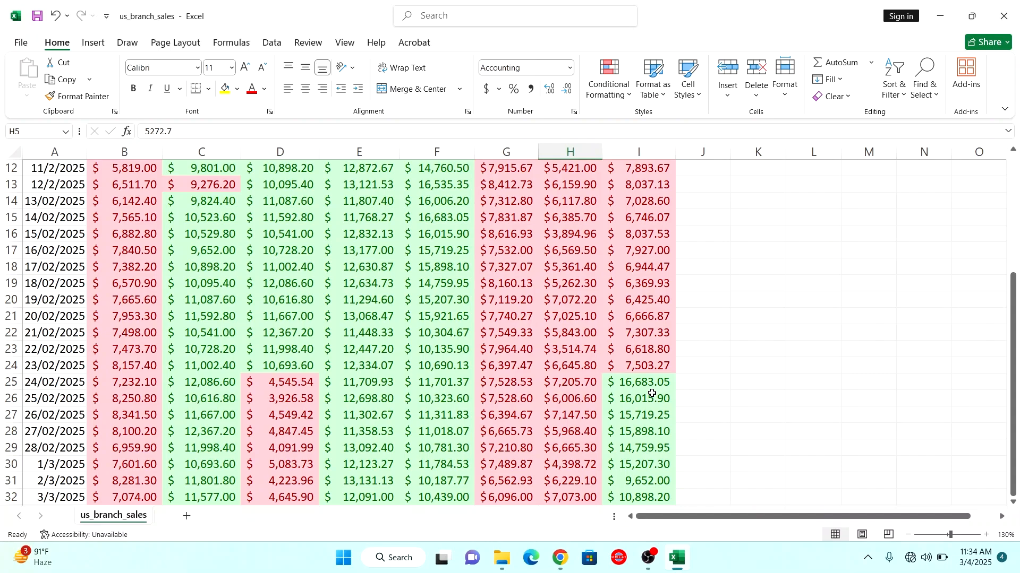
pyautogui.click(10, 381)
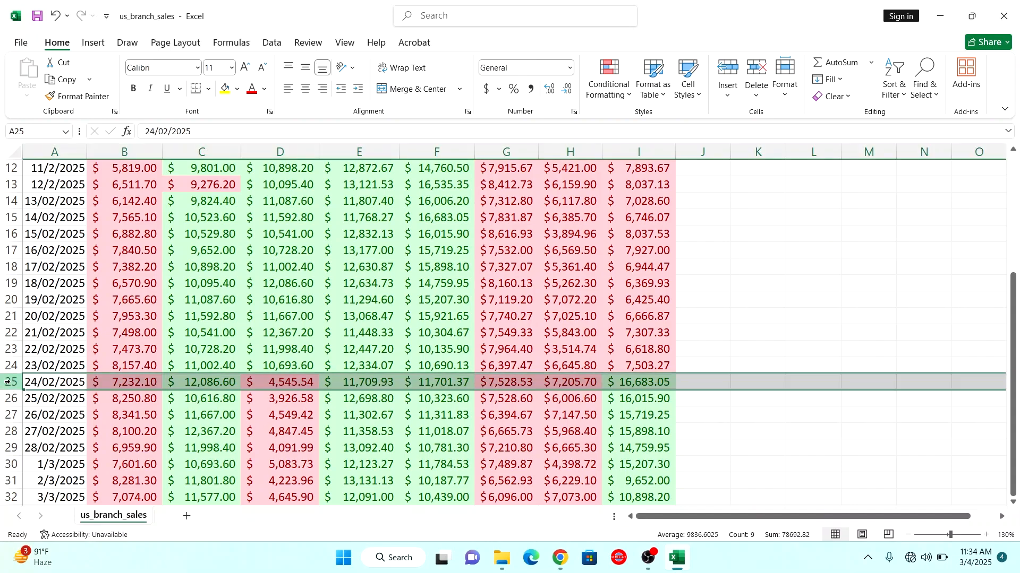
pyautogui.click(11, 497)
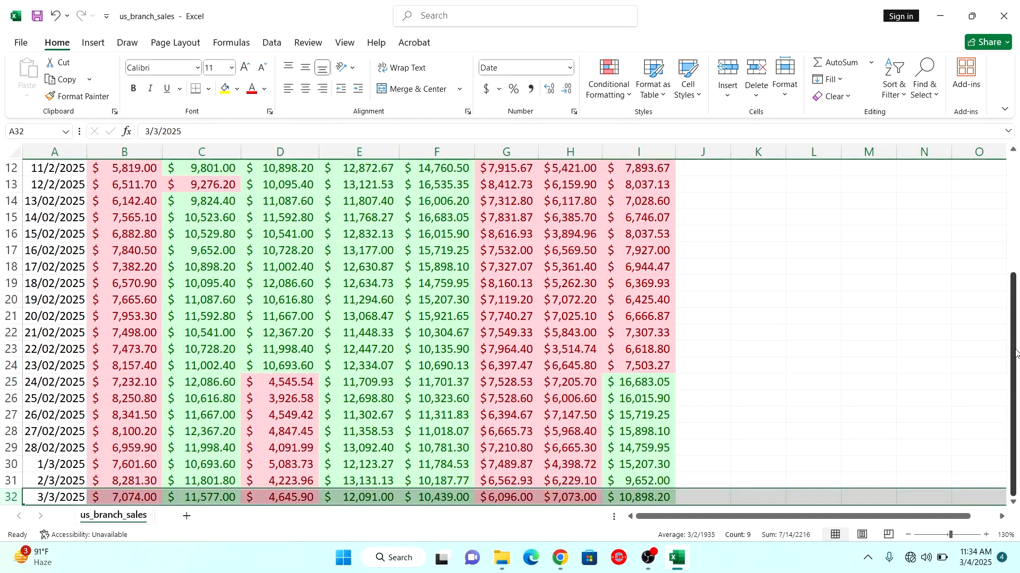
pyautogui.moveTo(1017, 342); pyautogui.dragTo(1018, 204)
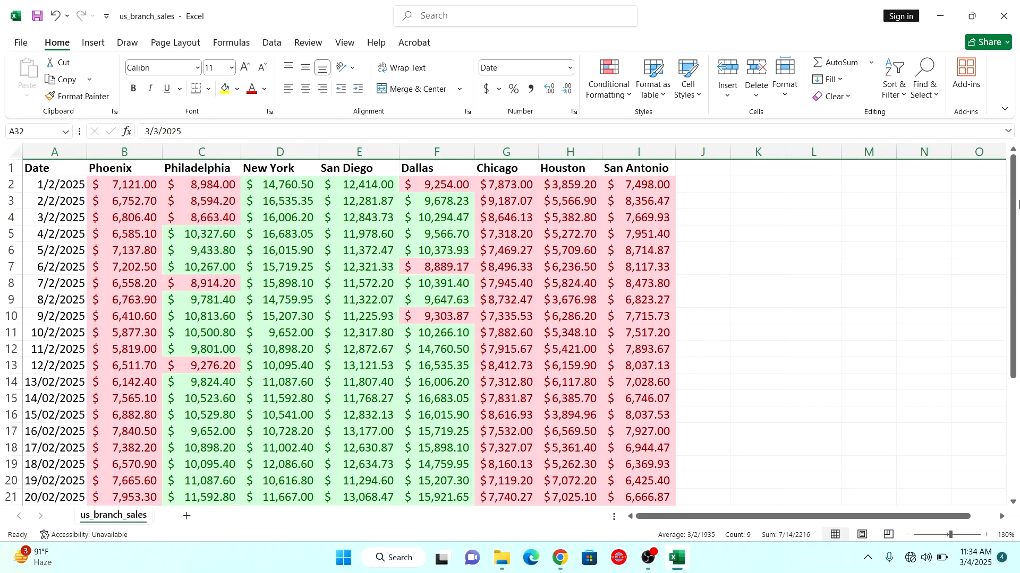
pyautogui.moveTo(1018, 204); pyautogui.dragTo(1018, 326)
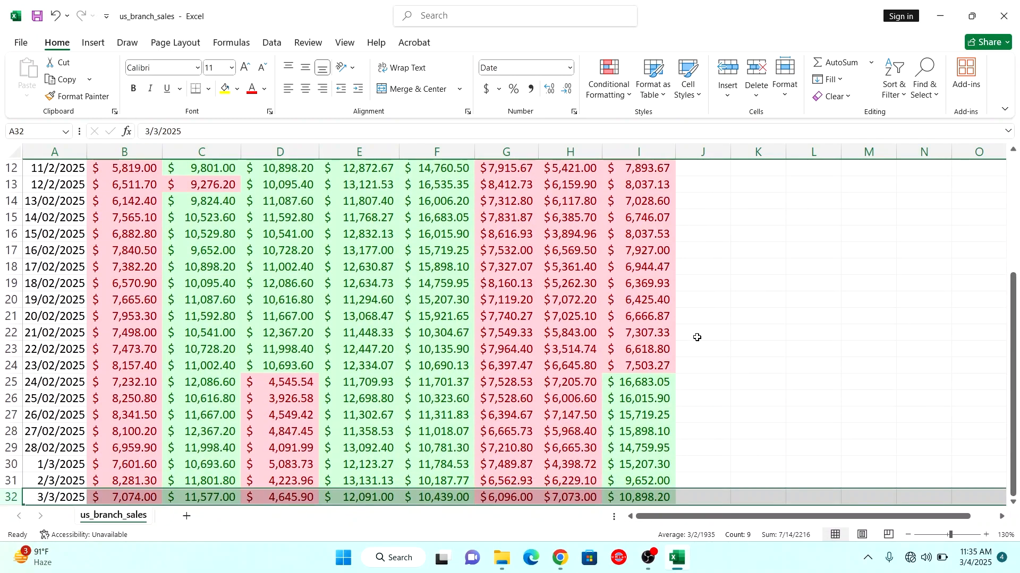
pyautogui.click(620, 398)
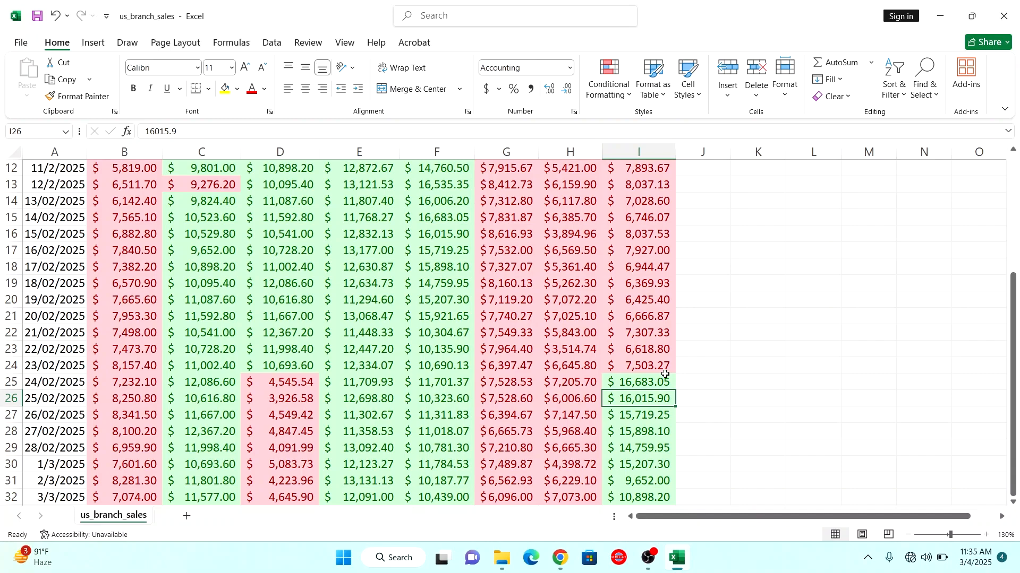
pyautogui.click(266, 383)
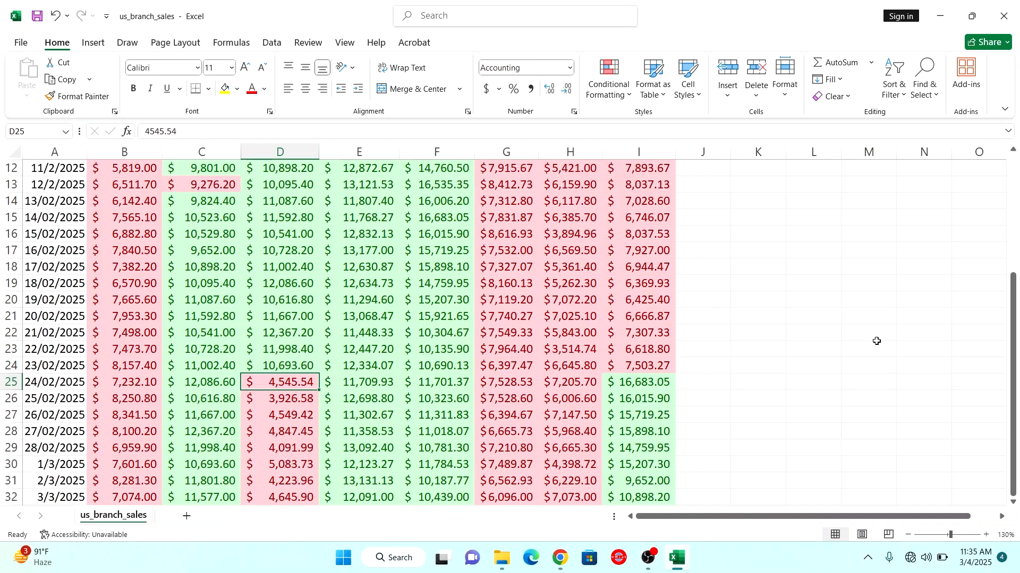
pyautogui.moveTo(1014, 283); pyautogui.dragTo(1013, 283)
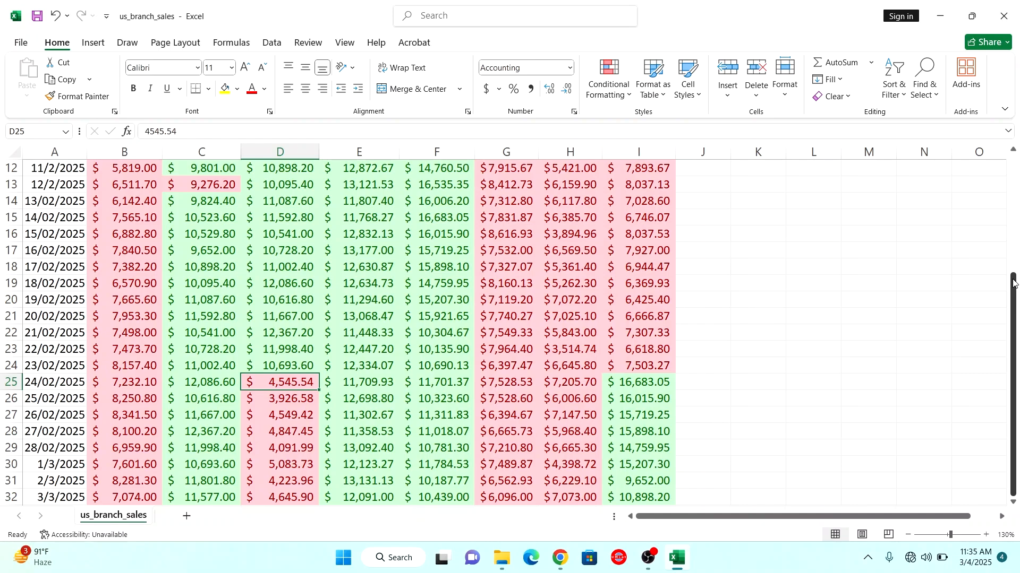
pyautogui.moveTo(1013, 283); pyautogui.dragTo(1012, 163)
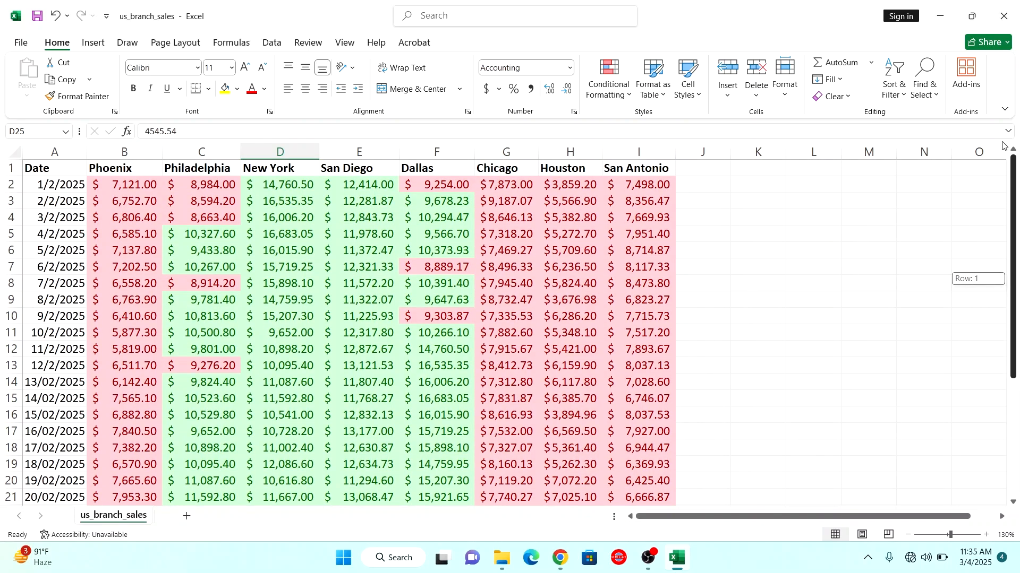
# - Examine the average-based highlighting in the Phoenix, Chicago and Houston columns
pyautogui.click(138, 143)
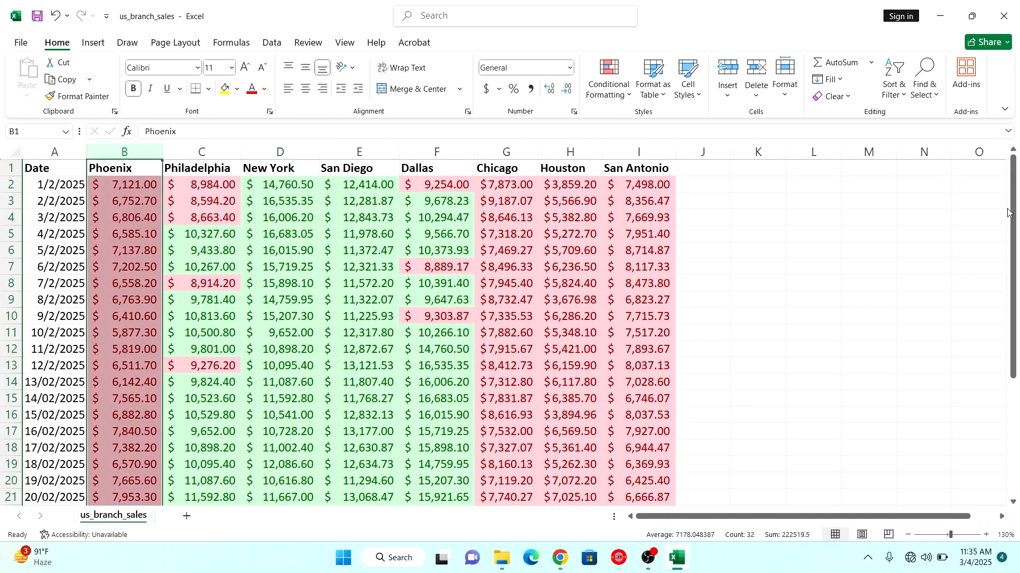
pyautogui.moveTo(1011, 211)
pyautogui.mouseDown()
pyautogui.moveTo(1013, 255)
pyautogui.moveTo(1013, 205)
pyautogui.mouseUp()
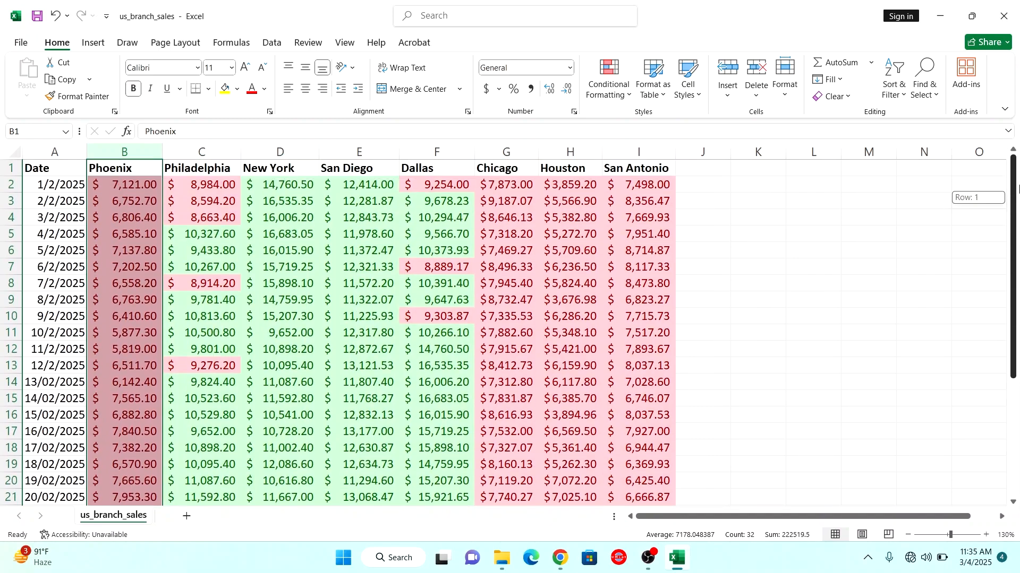
pyautogui.click(510, 153)
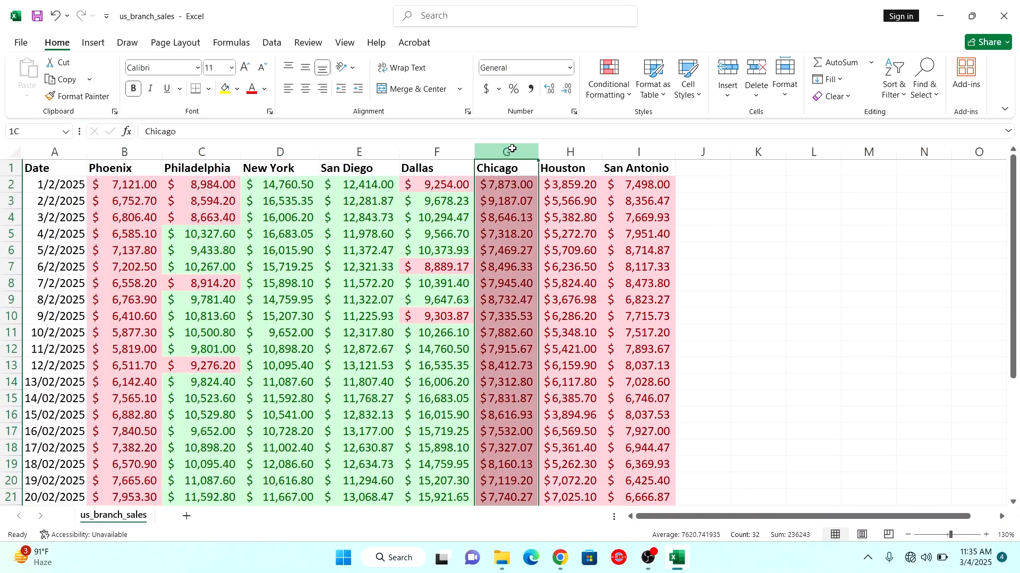
pyautogui.click(569, 152)
pyautogui.moveTo(1007, 195)
pyautogui.mouseDown()
pyautogui.moveTo(1016, 300)
pyautogui.moveTo(1017, 184)
pyautogui.mouseUp()
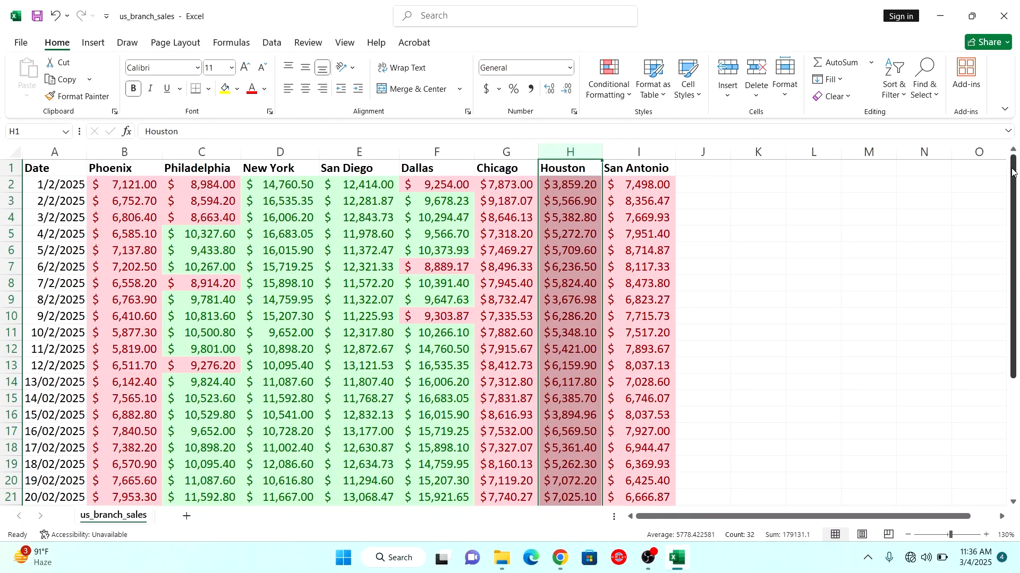
# - Clear the above- and below-average conditional formatting rules from the entire sheet
pyautogui.click(630, 98)
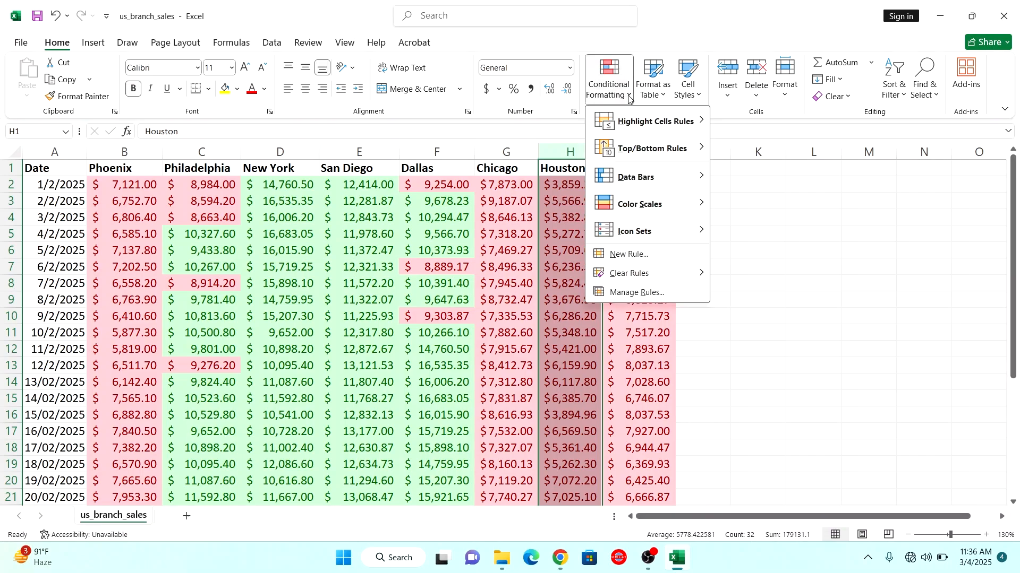
pyautogui.moveTo(637, 273)
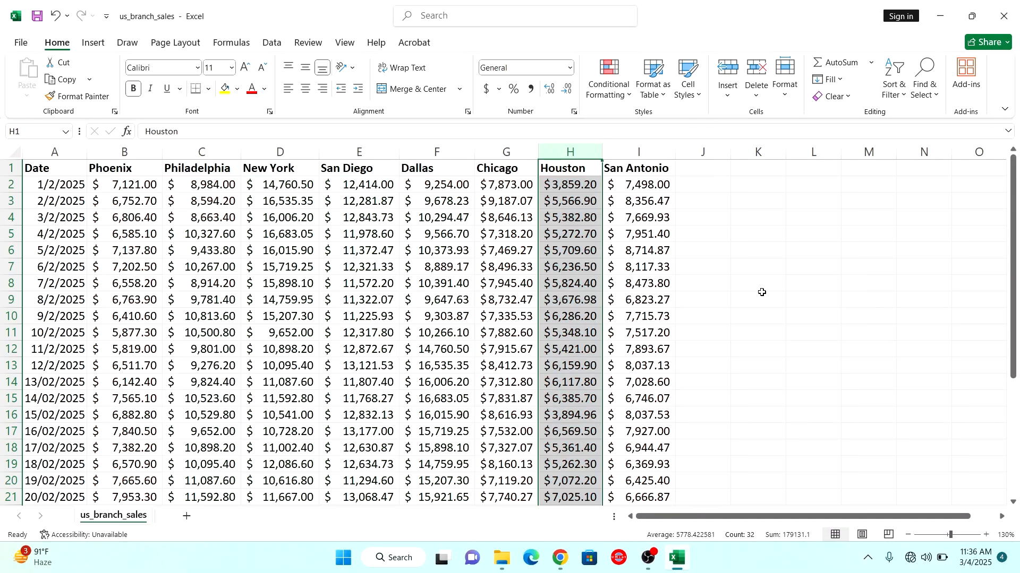
pyautogui.click(762, 296)
# - Add blue gradient-fill data bars to the sales values in B2:I32
pyautogui.moveTo(116, 179); pyautogui.dragTo(618, 409)
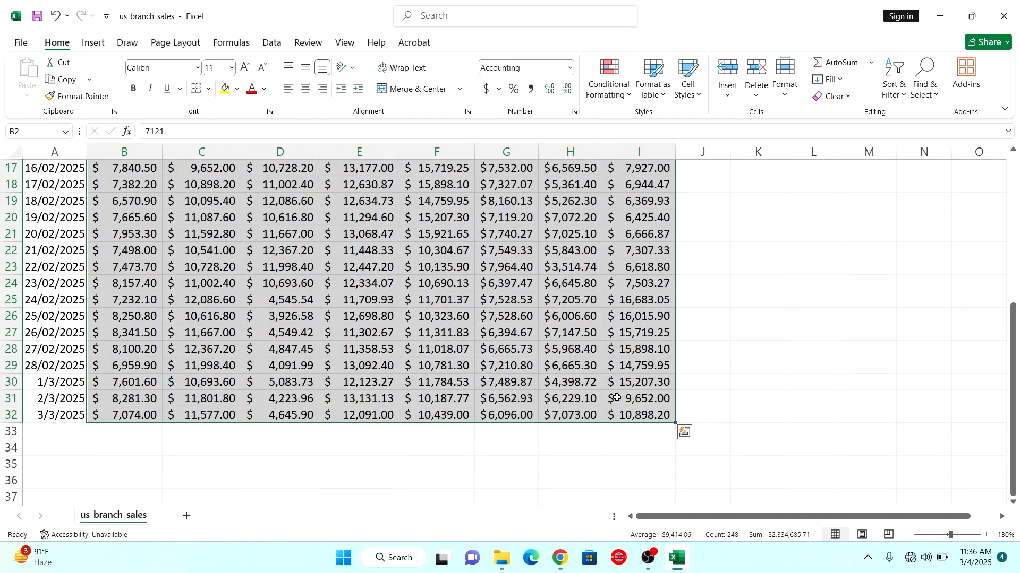
pyautogui.scroll(6, 616, 329)
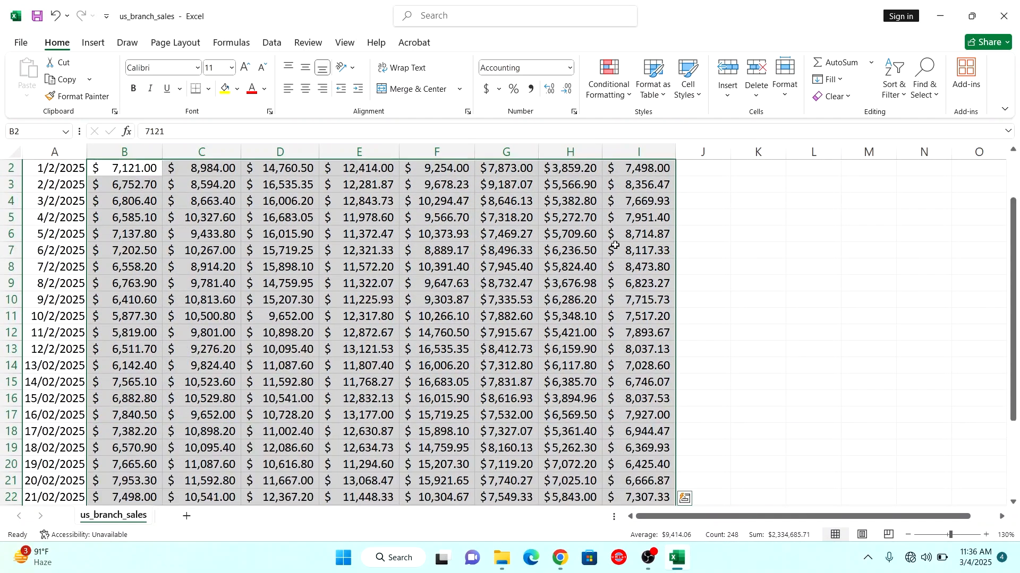
pyautogui.click(631, 96)
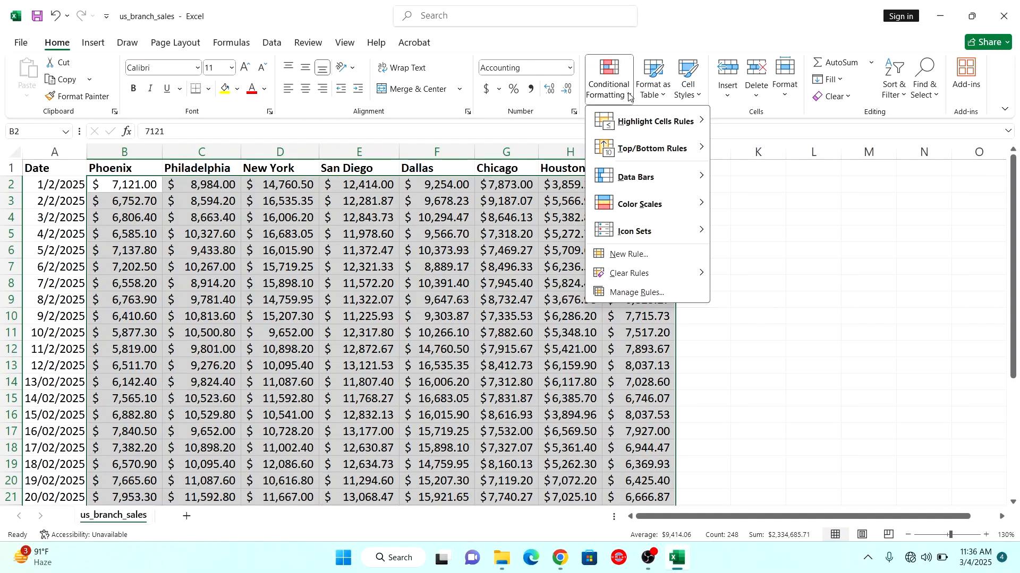
pyautogui.moveTo(666, 190)
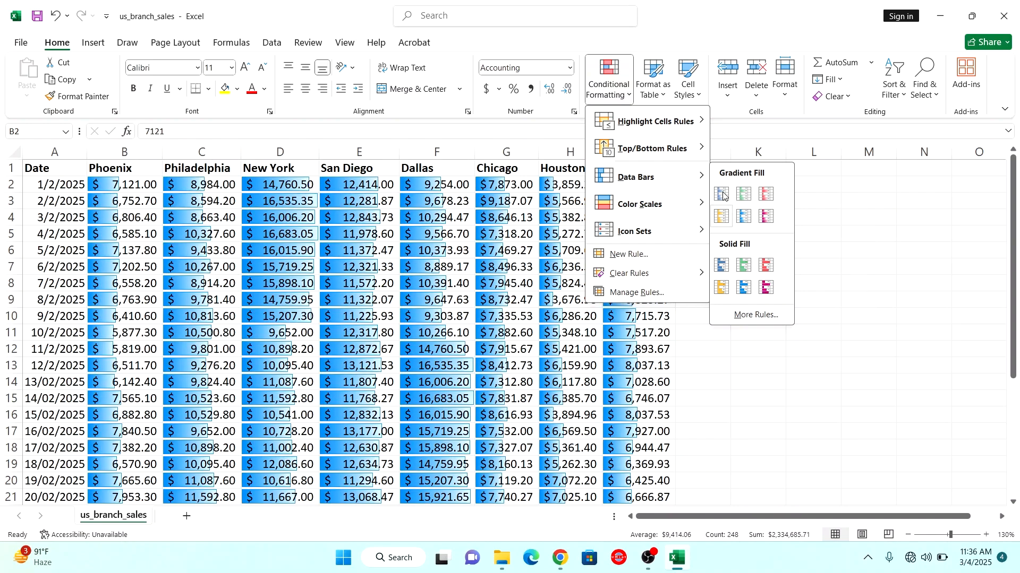
pyautogui.click(723, 194)
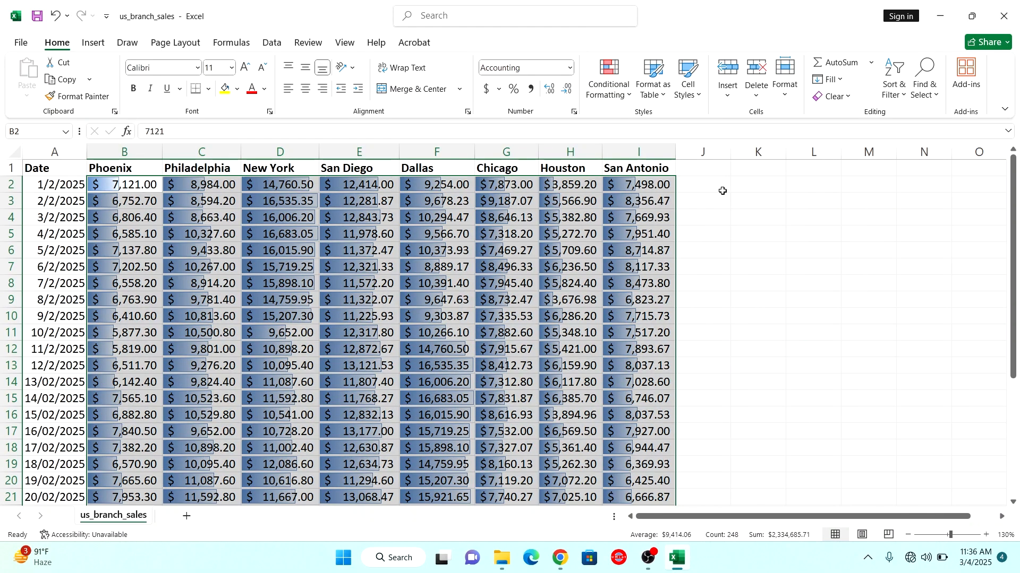
pyautogui.click(816, 266)
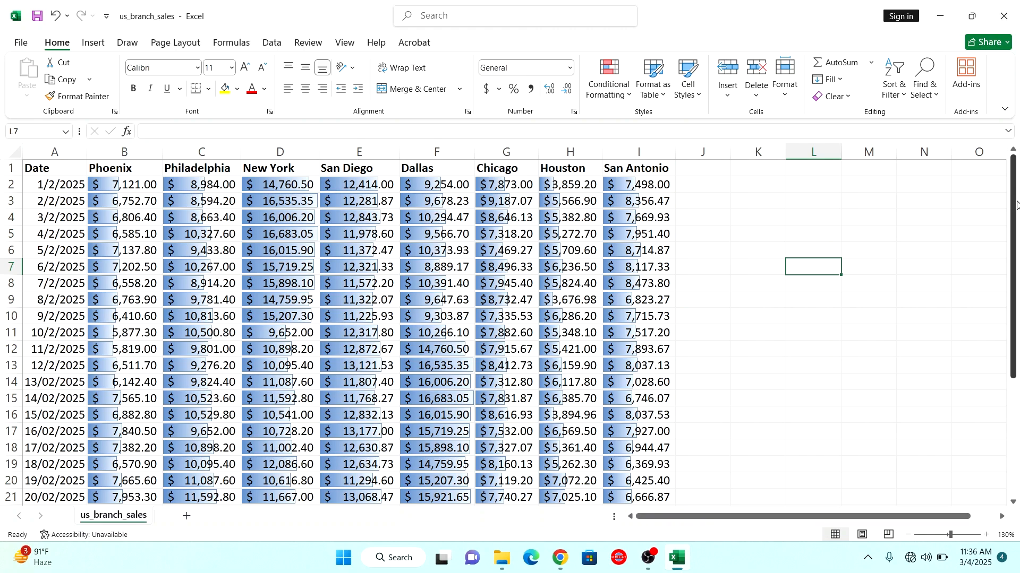
# - Examine the data bar lengths across all branches and dates, comparing individual Phoenix, New York, Houston and San Diego sales values
pyautogui.moveTo(1016, 205); pyautogui.dragTo(1016, 353)
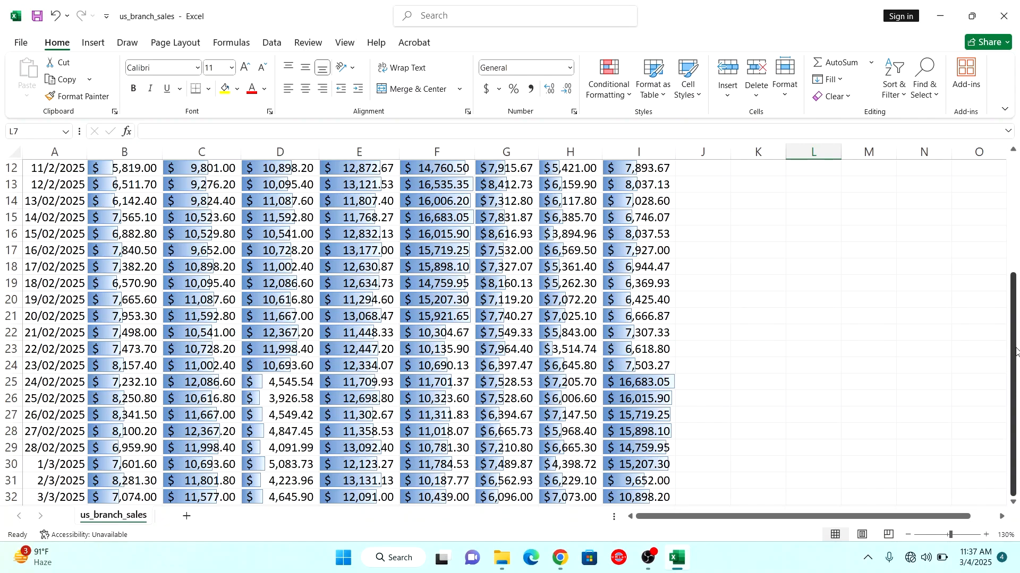
pyautogui.moveTo(1013, 334); pyautogui.dragTo(1016, 204)
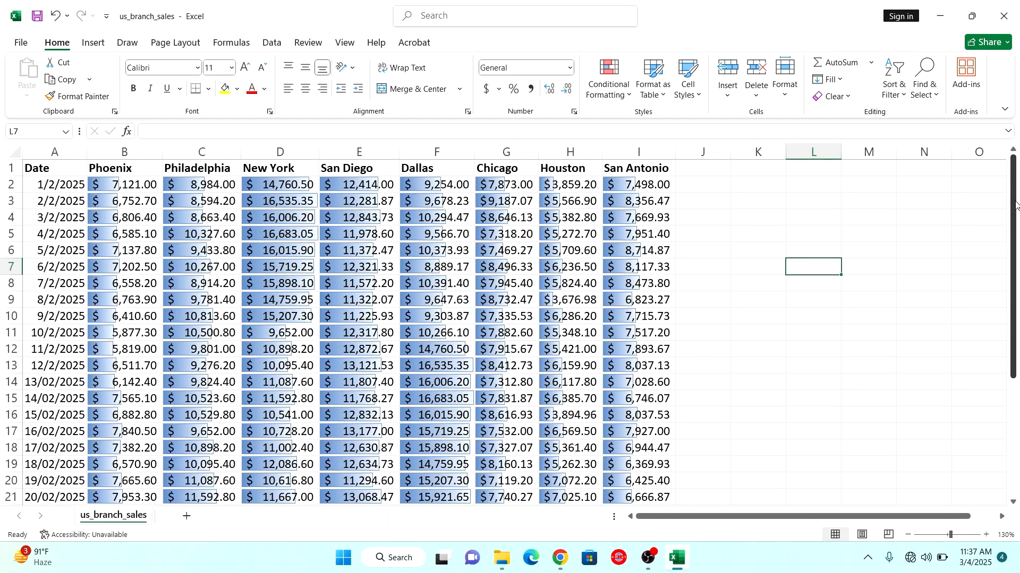
pyautogui.click(141, 417)
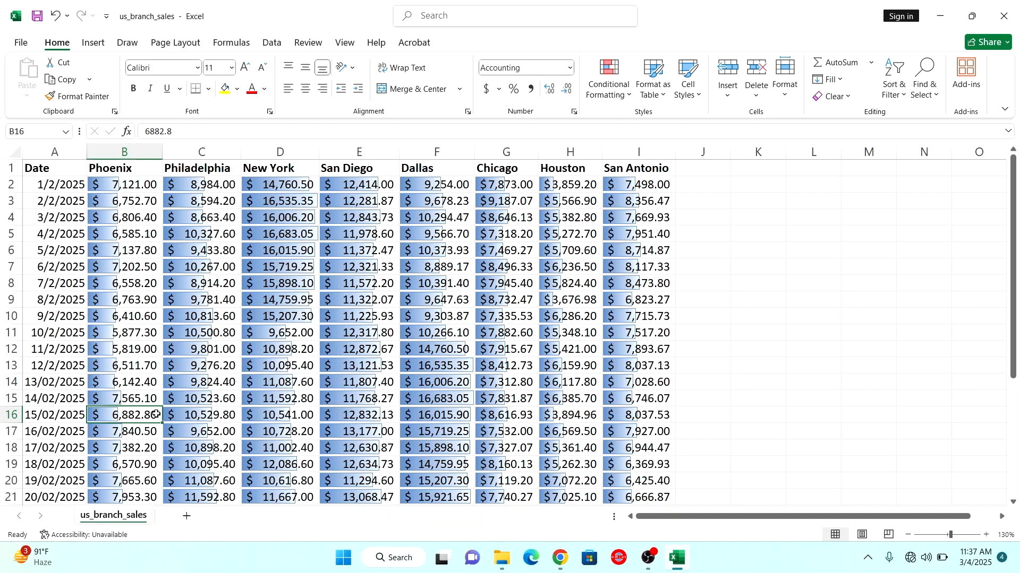
pyautogui.click(295, 182)
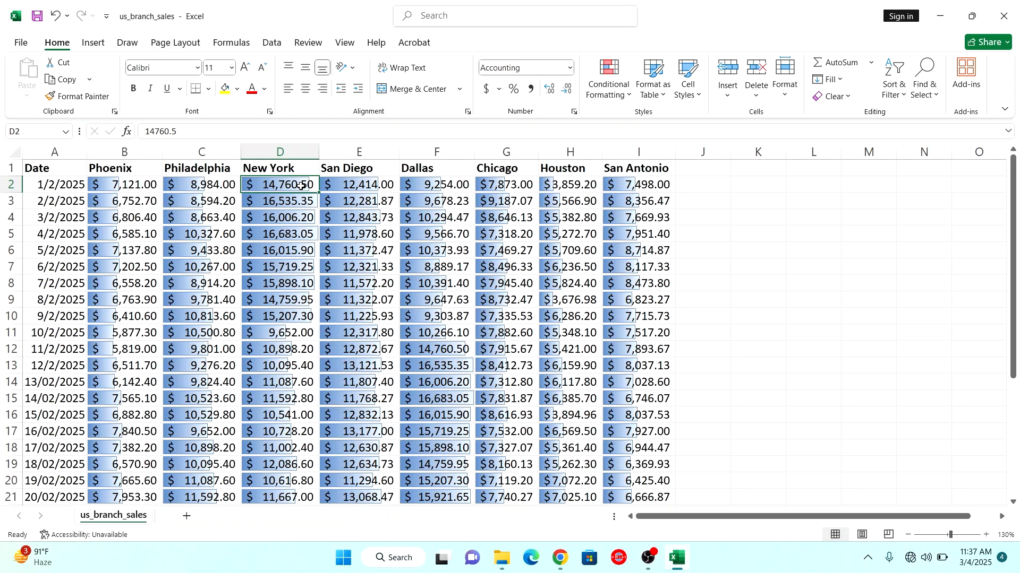
pyautogui.click(576, 183)
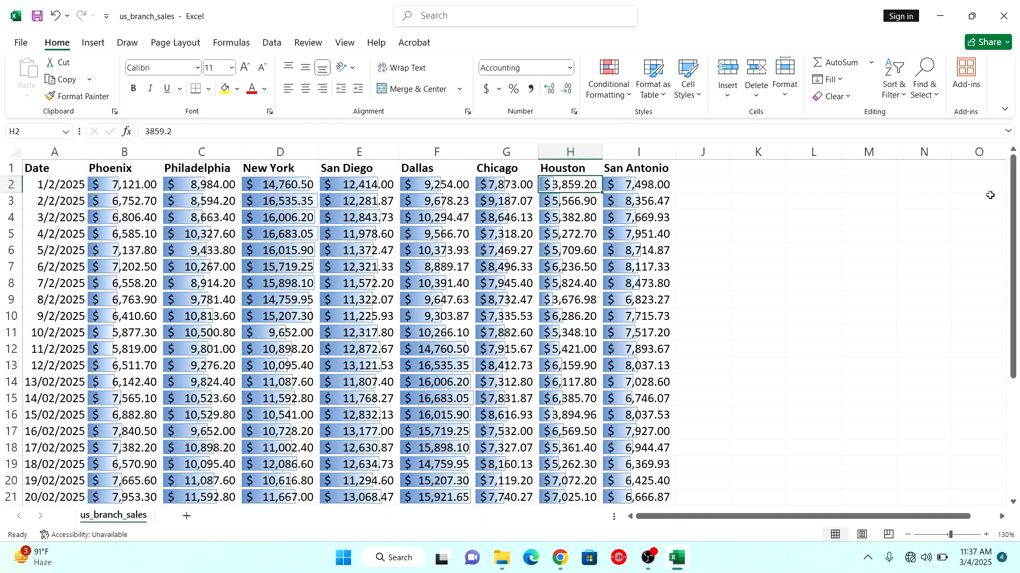
pyautogui.moveTo(1012, 190); pyautogui.dragTo(1011, 369)
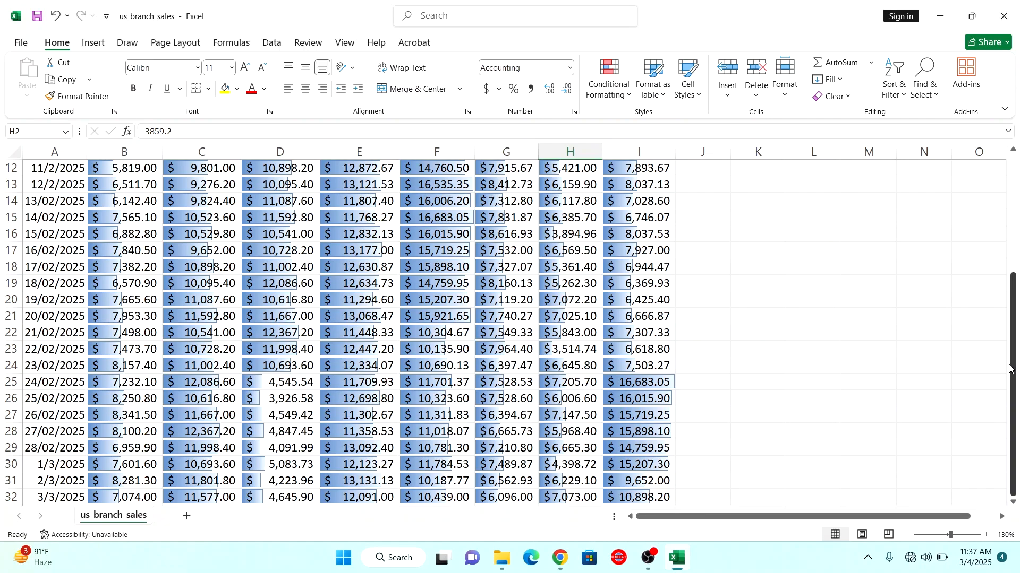
pyautogui.click(346, 300)
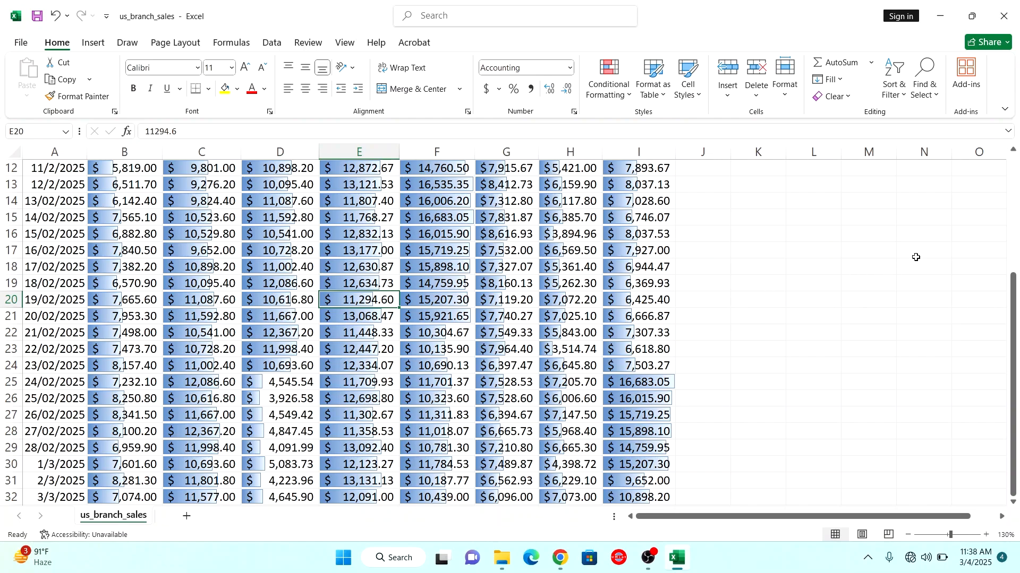
pyautogui.moveTo(1016, 301); pyautogui.dragTo(1013, 237)
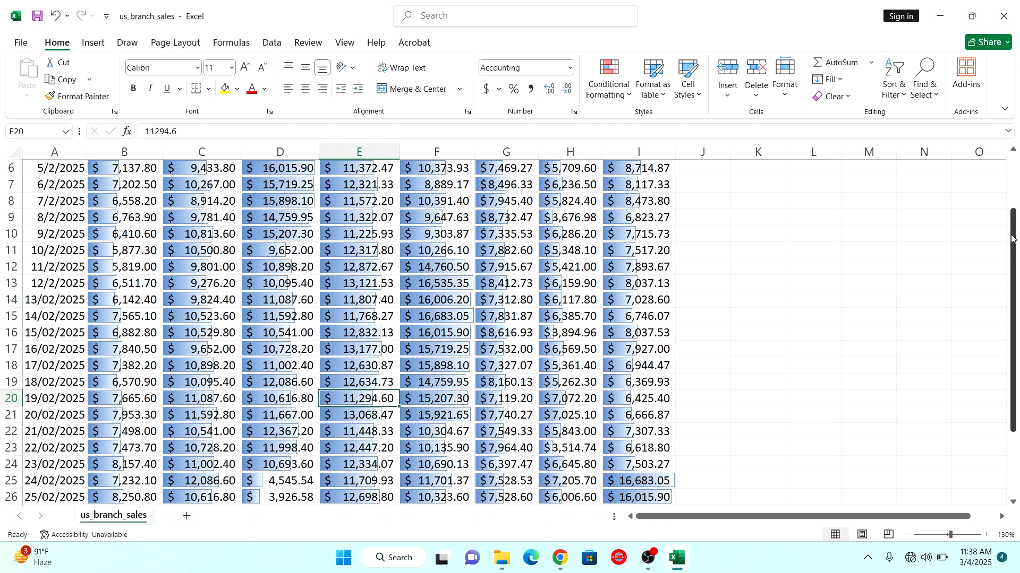
pyautogui.moveTo(1014, 239); pyautogui.dragTo(1009, 157)
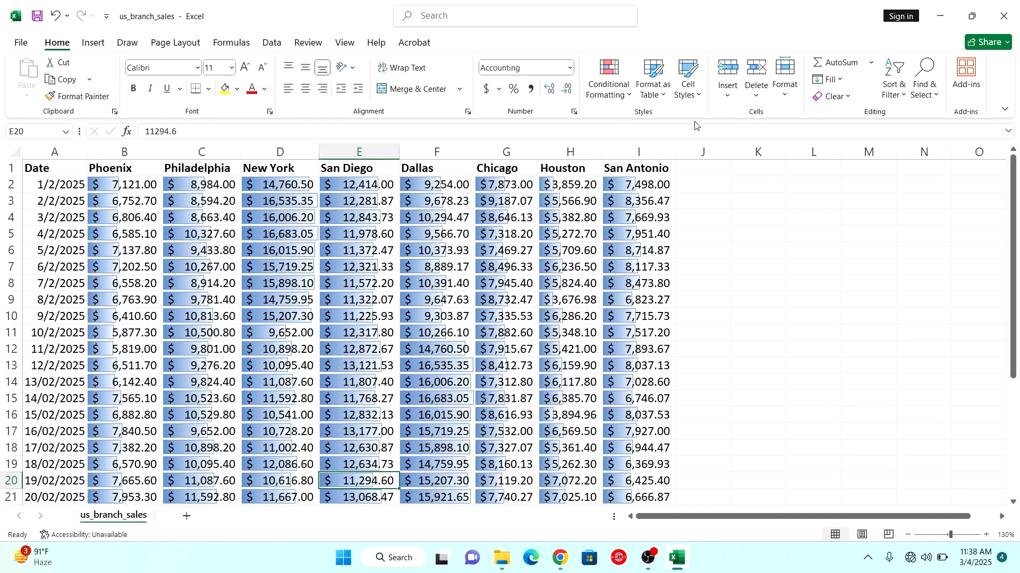
# - Clear the data bar conditional formatting from the entire sheet
pyautogui.click(628, 95)
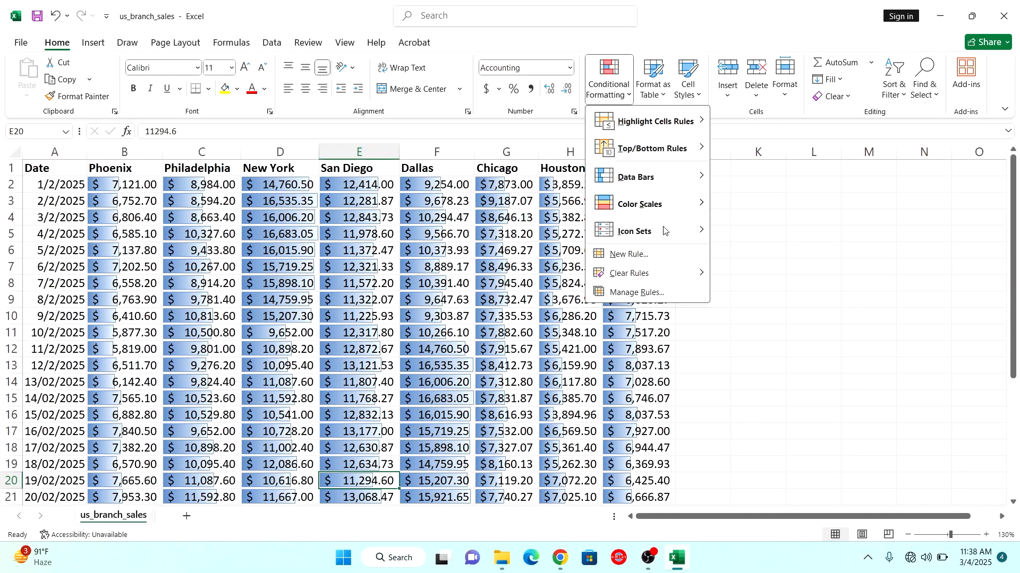
pyautogui.moveTo(676, 273)
pyautogui.click(772, 293)
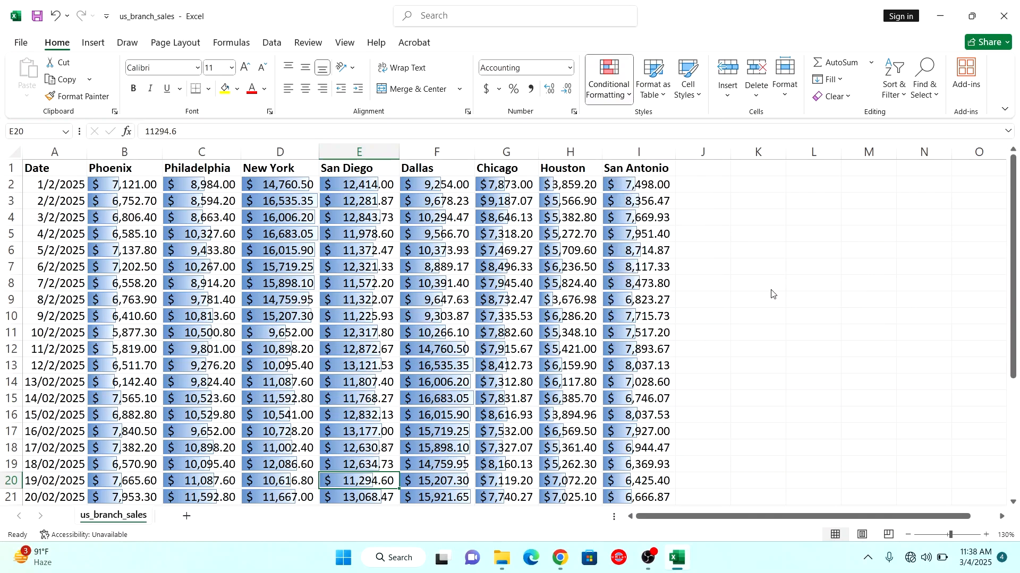
# - Apply the Green - Yellow - Red color scale to the sales values in B2:I32
pyautogui.moveTo(115, 187); pyautogui.dragTo(650, 446)
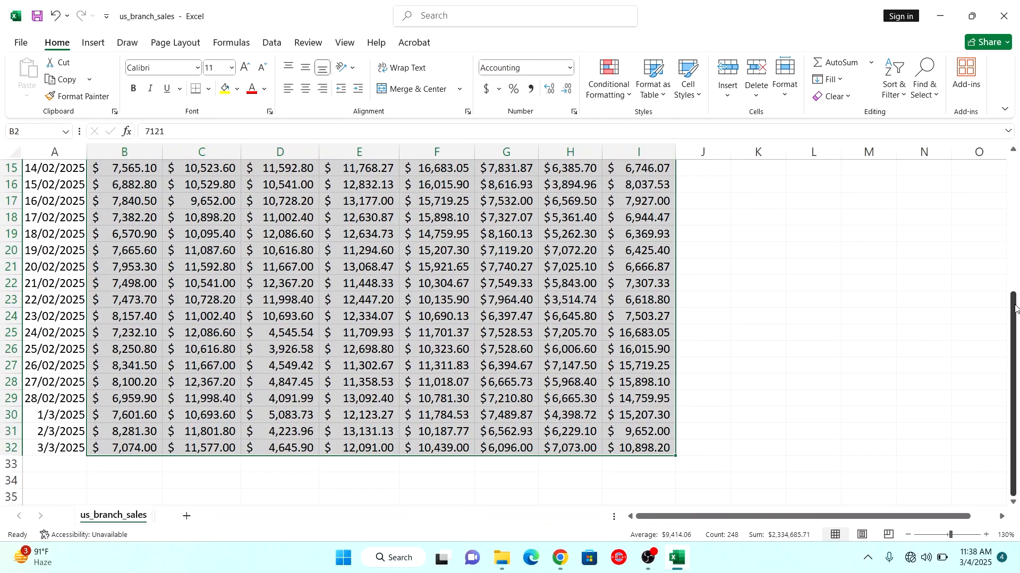
pyautogui.moveTo(1015, 308); pyautogui.dragTo(1016, 175)
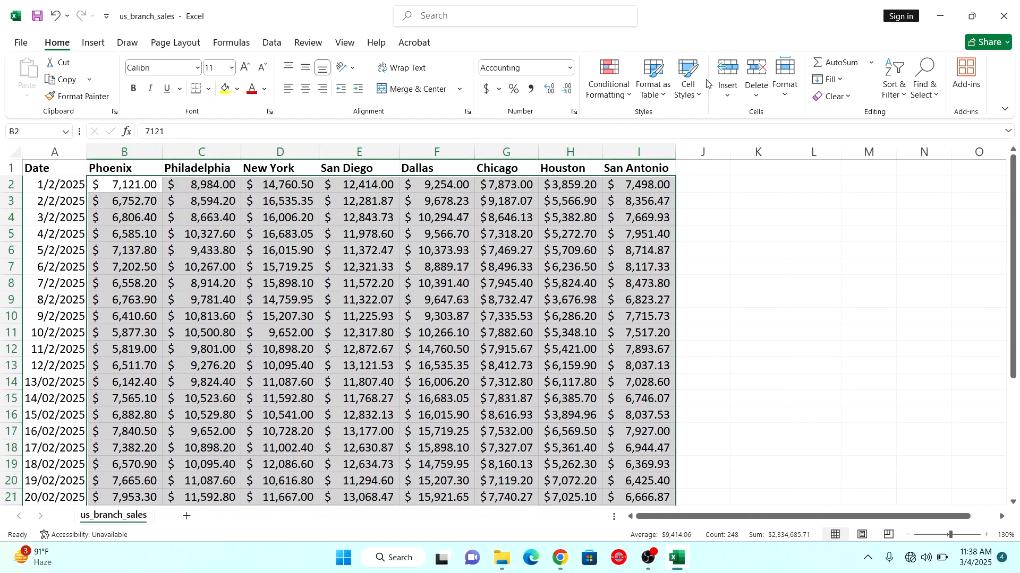
pyautogui.click(629, 95)
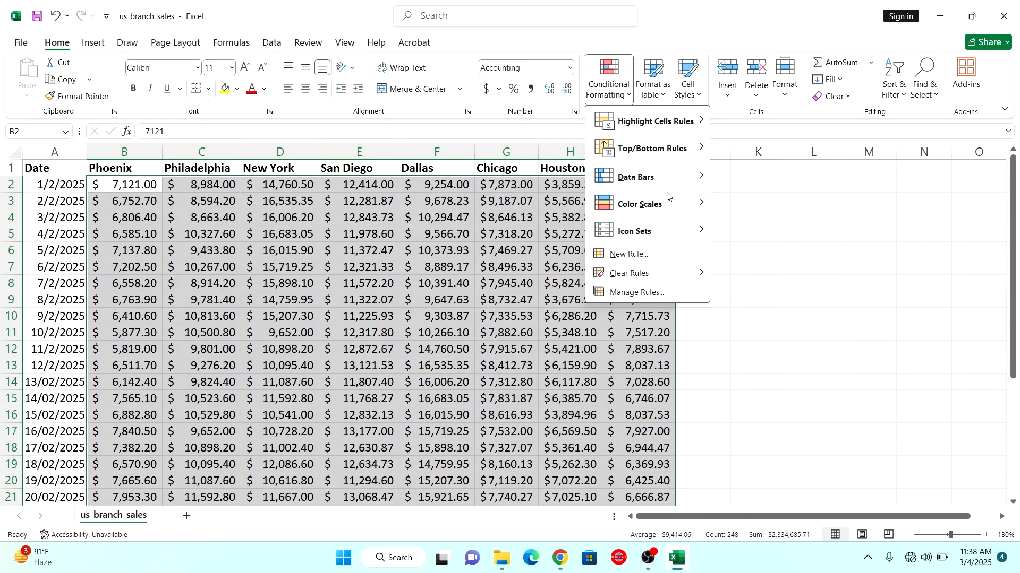
pyautogui.moveTo(669, 206)
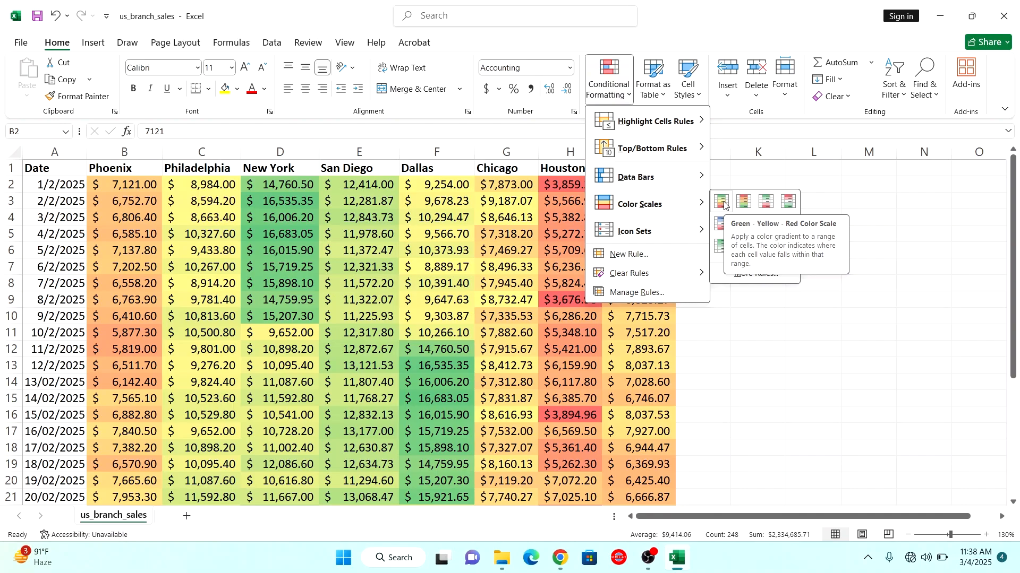
pyautogui.click(724, 203)
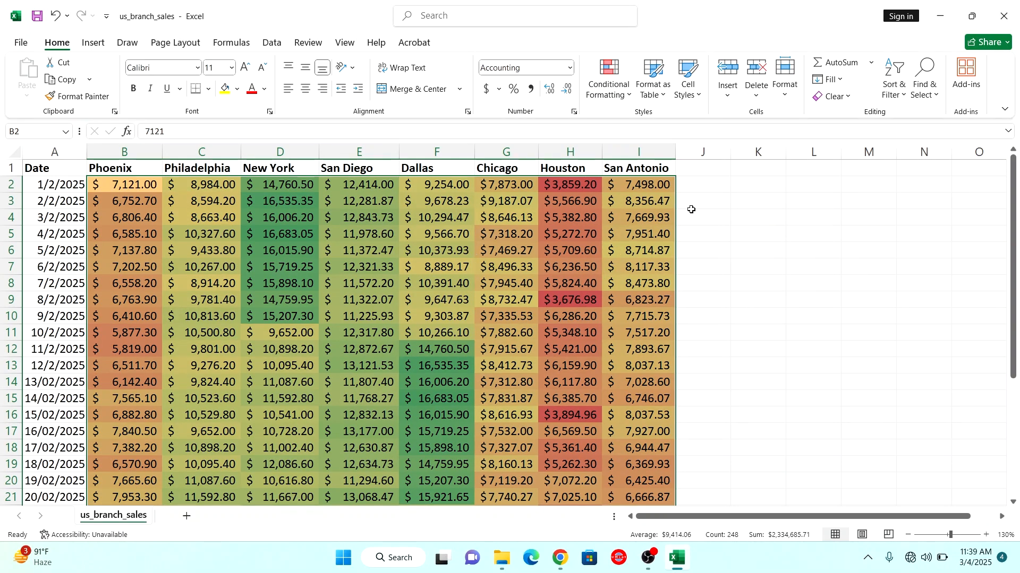
# - Examine the green, yellow and red shading across the branches, checking individual San Antonio, Houston, Philadelphia and San Diego sales values
pyautogui.click(632, 207)
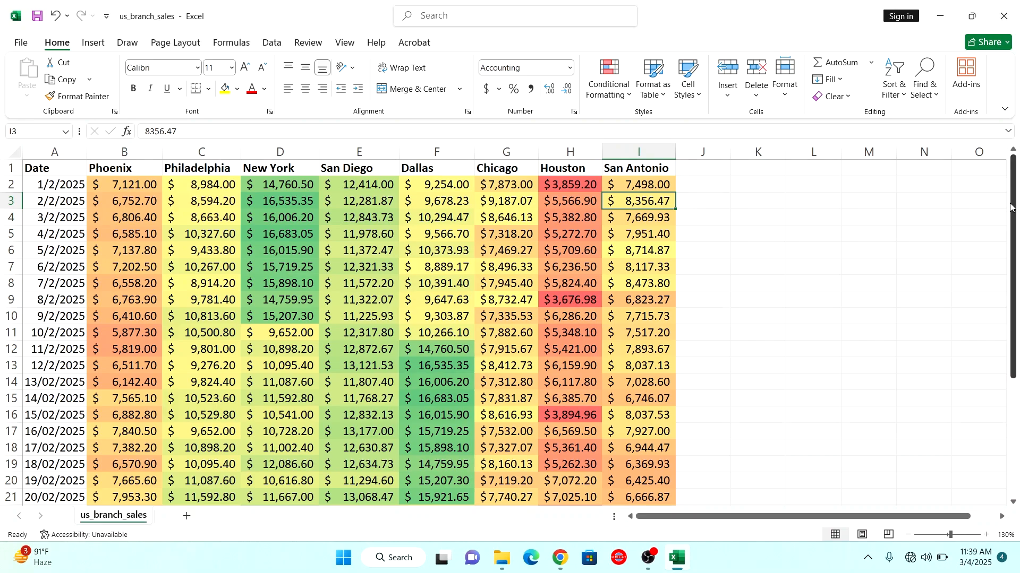
pyautogui.scroll(-2, 634, 308)
pyautogui.click(582, 317)
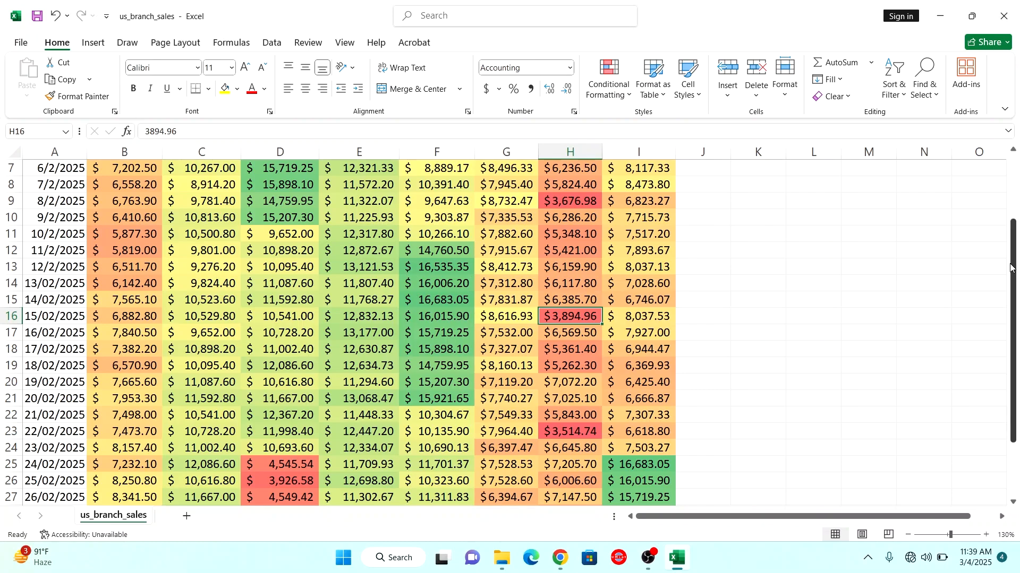
pyautogui.moveTo(1012, 266); pyautogui.dragTo(1018, 188)
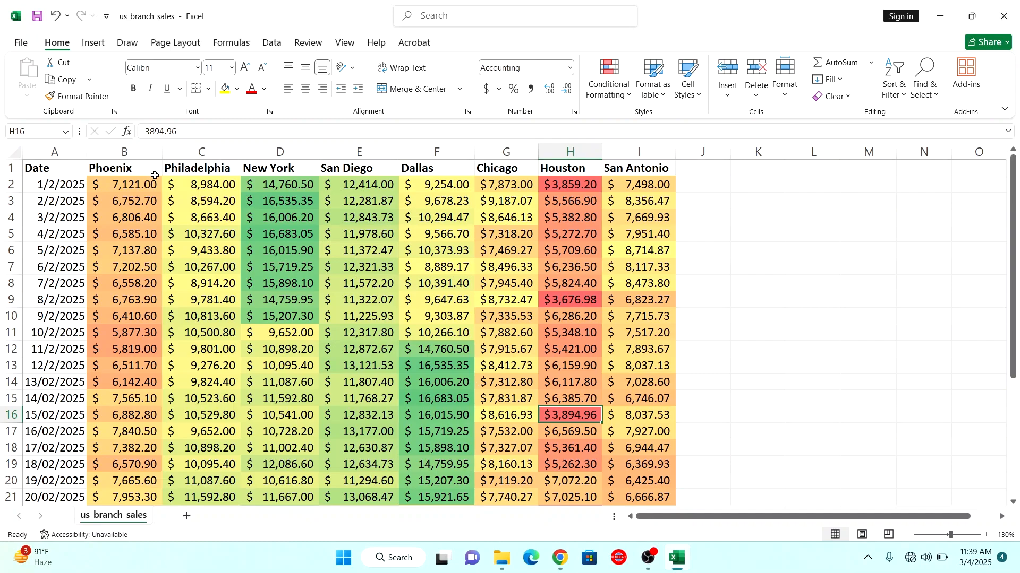
pyautogui.click(200, 217)
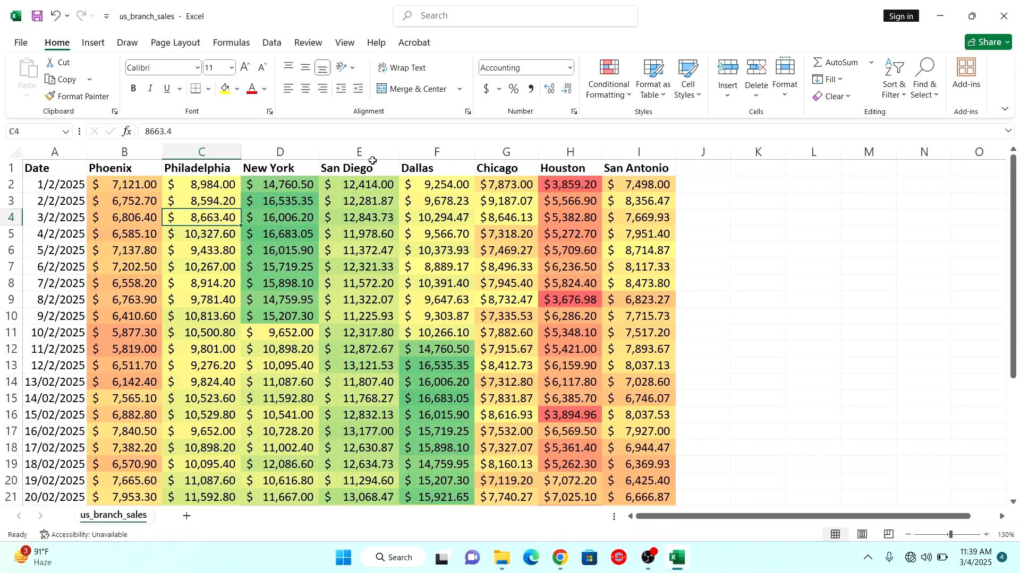
pyautogui.moveTo(353, 186); pyautogui.dragTo(346, 211)
pyautogui.click(349, 182)
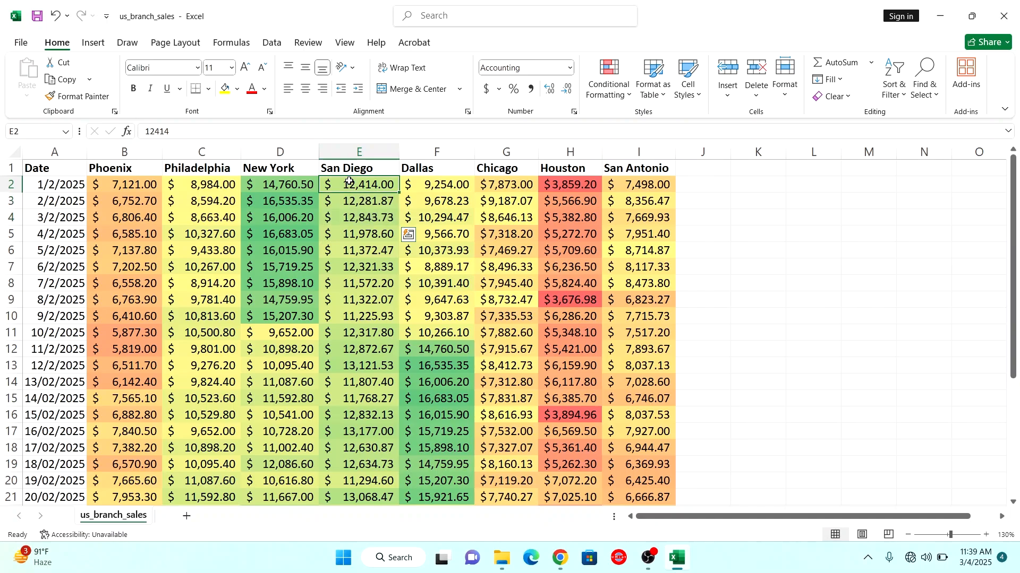
# - Clear the green-yellow-red color scale rule from the entire sheet
pyautogui.click(632, 97)
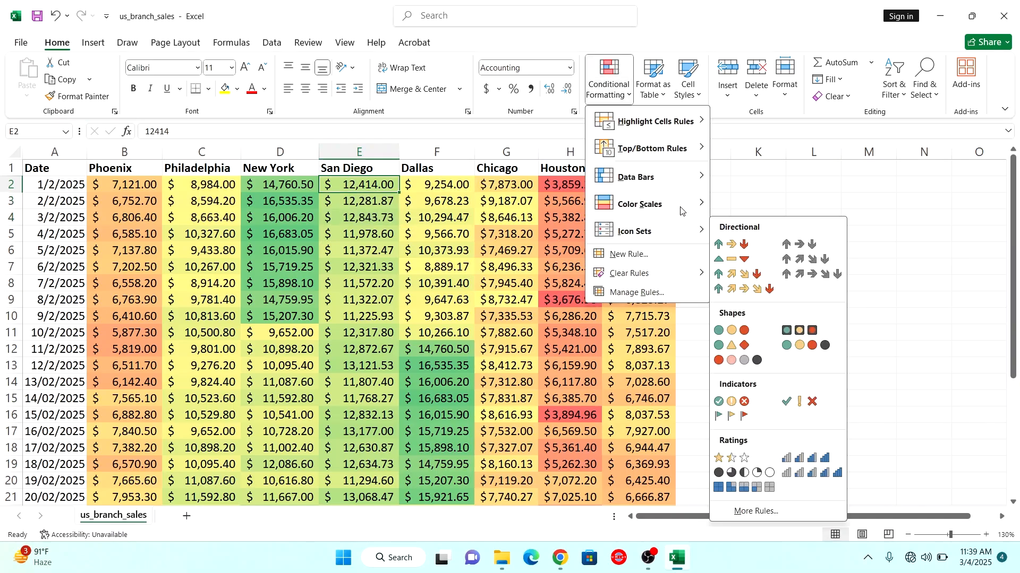
pyautogui.moveTo(681, 211)
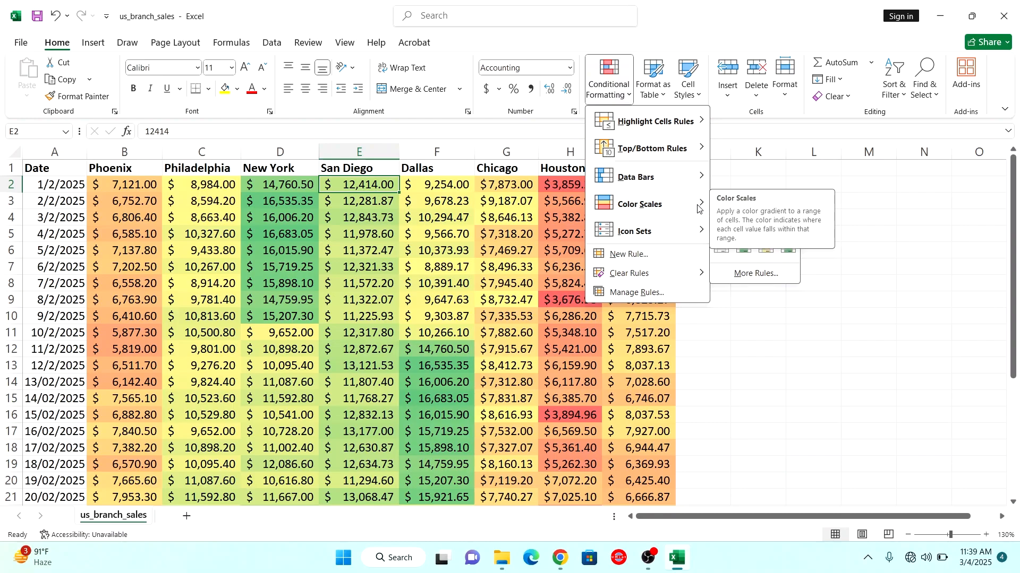
pyautogui.moveTo(663, 277)
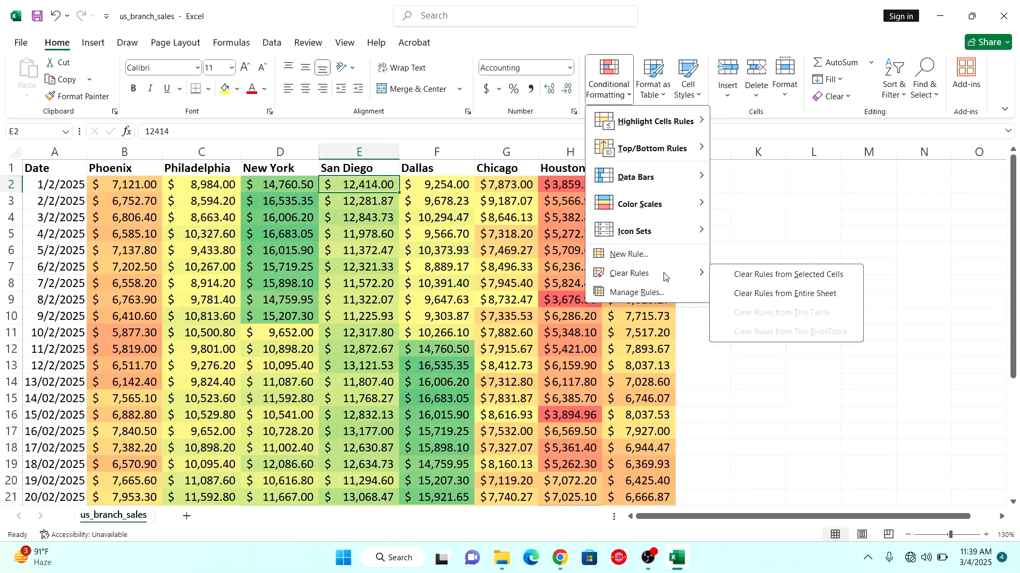
pyautogui.click(776, 295)
# - Preview several color scales on B2:I32 and apply the two-color scale that shades high sales green and low sales white
pyautogui.moveTo(136, 185); pyautogui.dragTo(694, 571)
pyautogui.moveTo(664, 495); pyautogui.dragTo(656, 478)
pyautogui.click(632, 98)
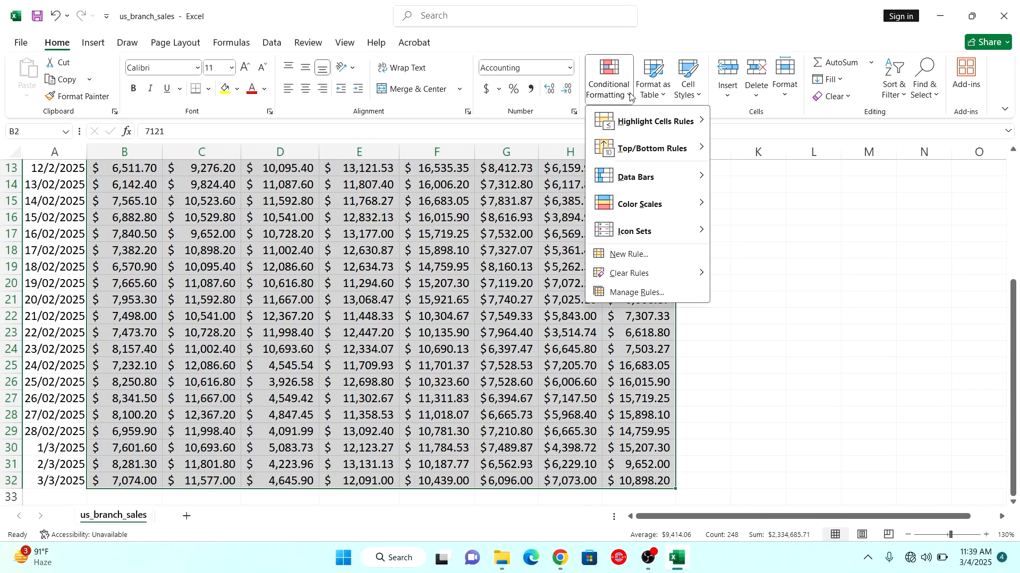
pyautogui.moveTo(656, 207)
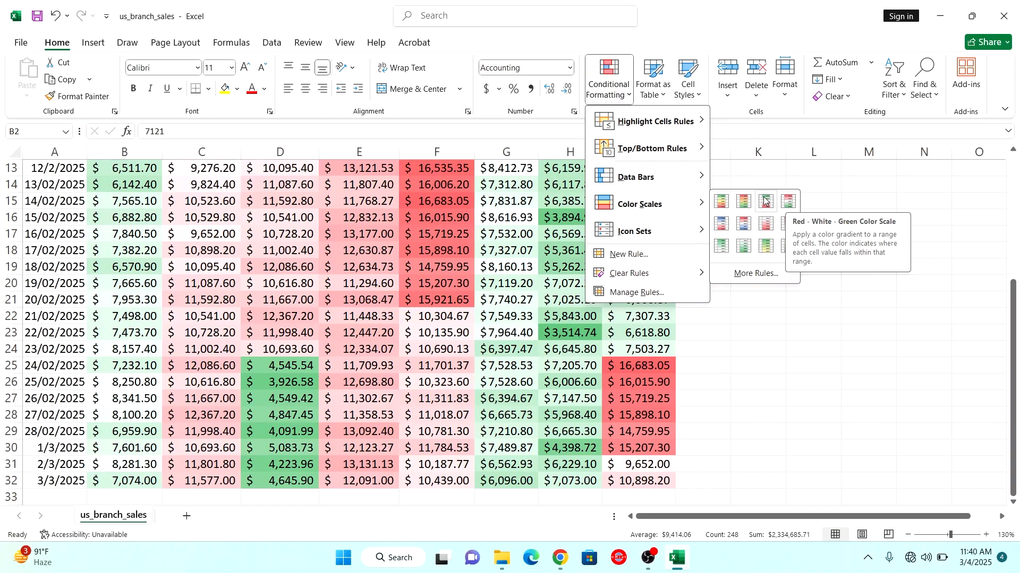
pyautogui.press('Escape')
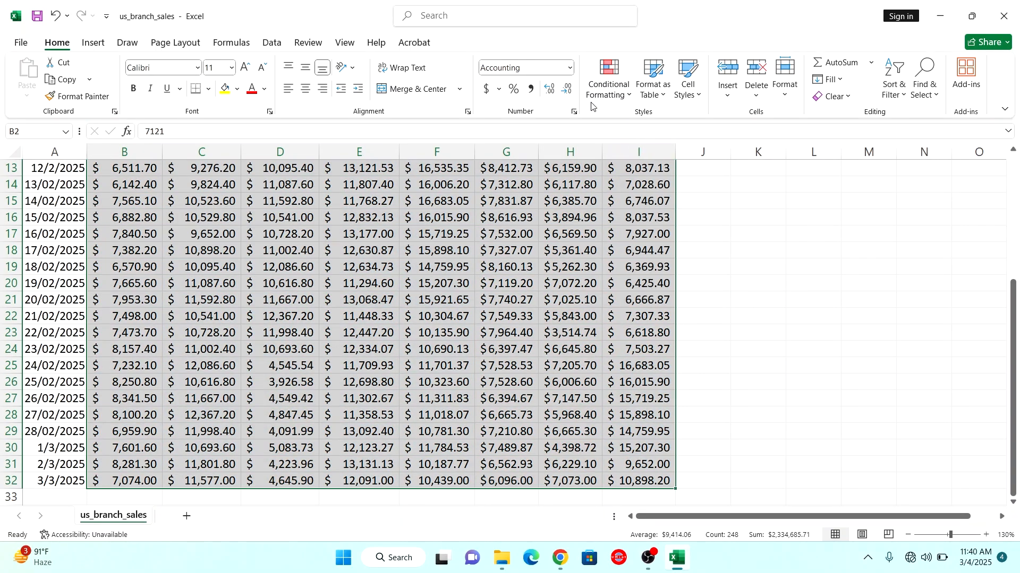
pyautogui.click(629, 98)
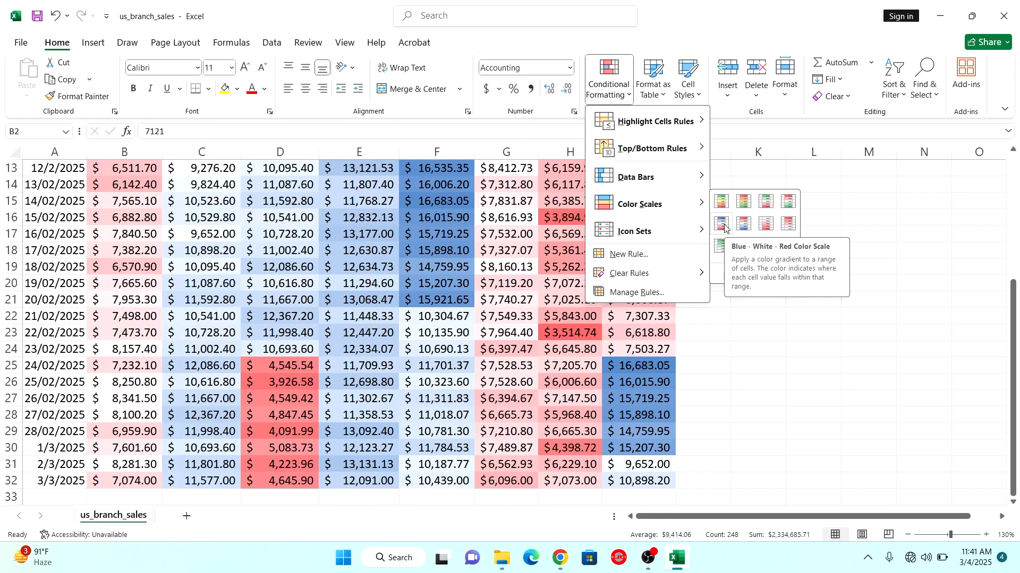
pyautogui.click(720, 251)
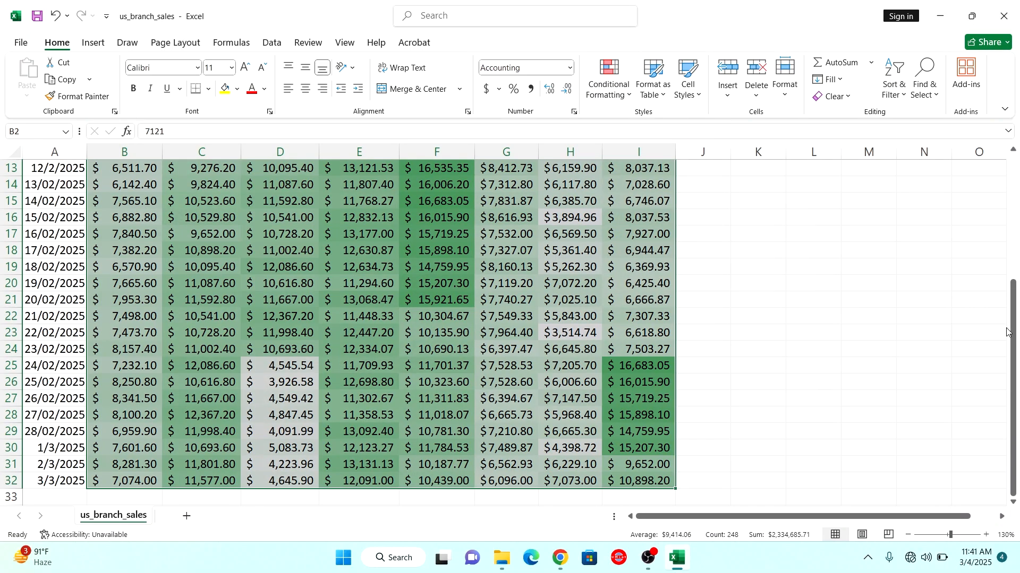
# - Examine the green-white shading over all dates, comparing a low Houston value with the darkest New York values
pyautogui.moveTo(1012, 314); pyautogui.dragTo(1012, 186)
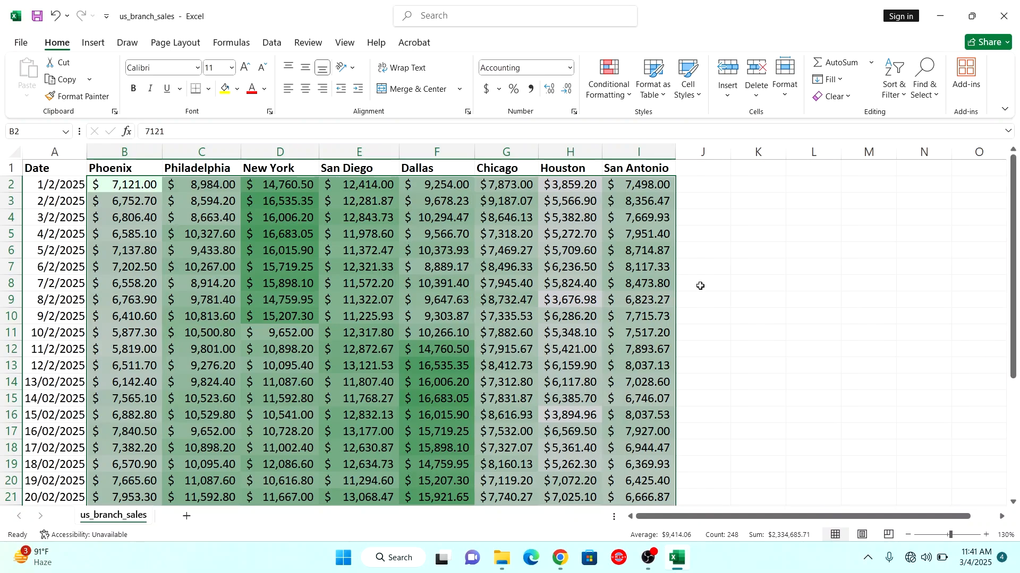
pyautogui.click(701, 287)
pyautogui.scroll(-2, 433, 284)
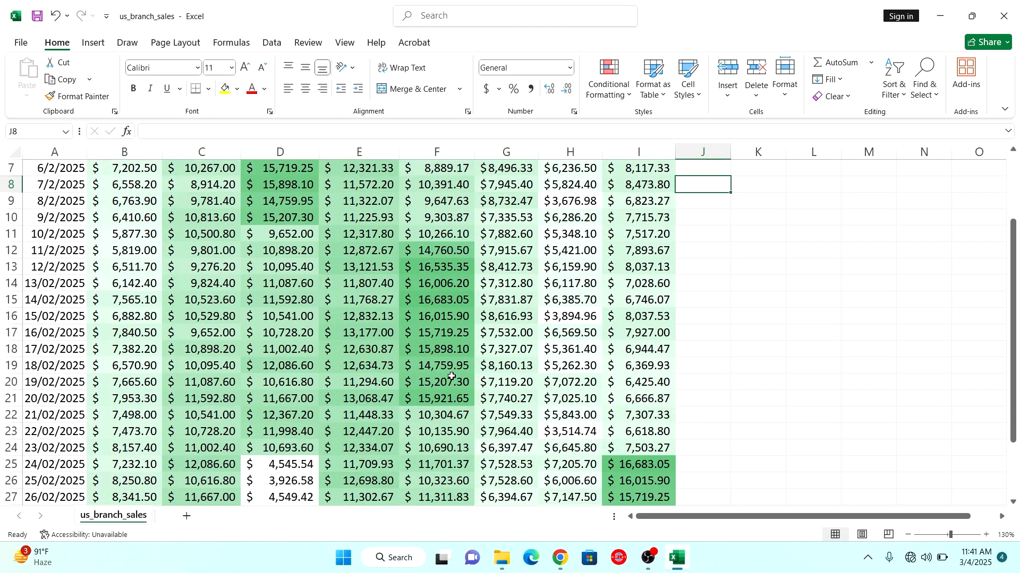
pyautogui.click(560, 321)
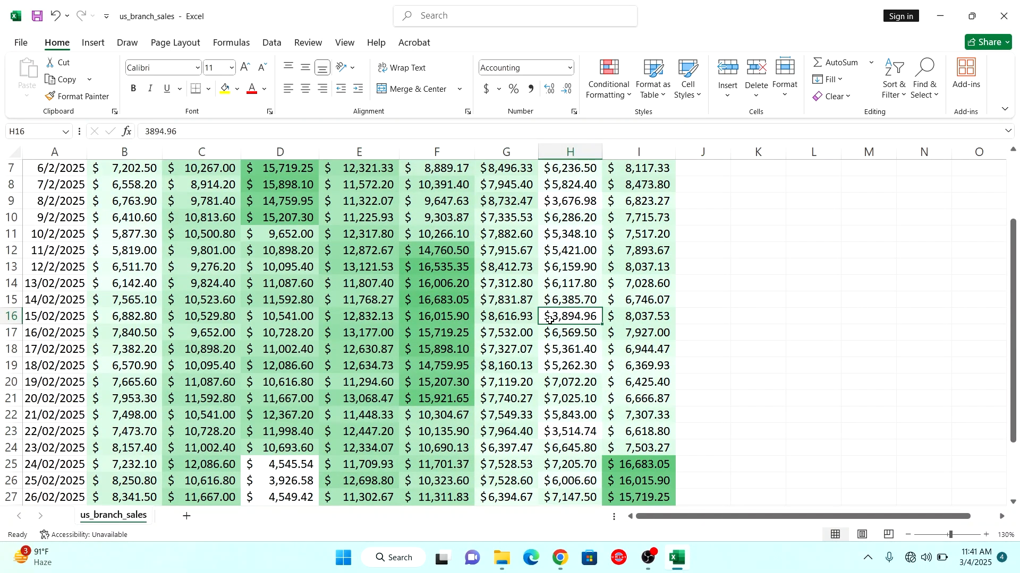
pyautogui.scroll(2, 499, 325)
pyautogui.click(270, 240)
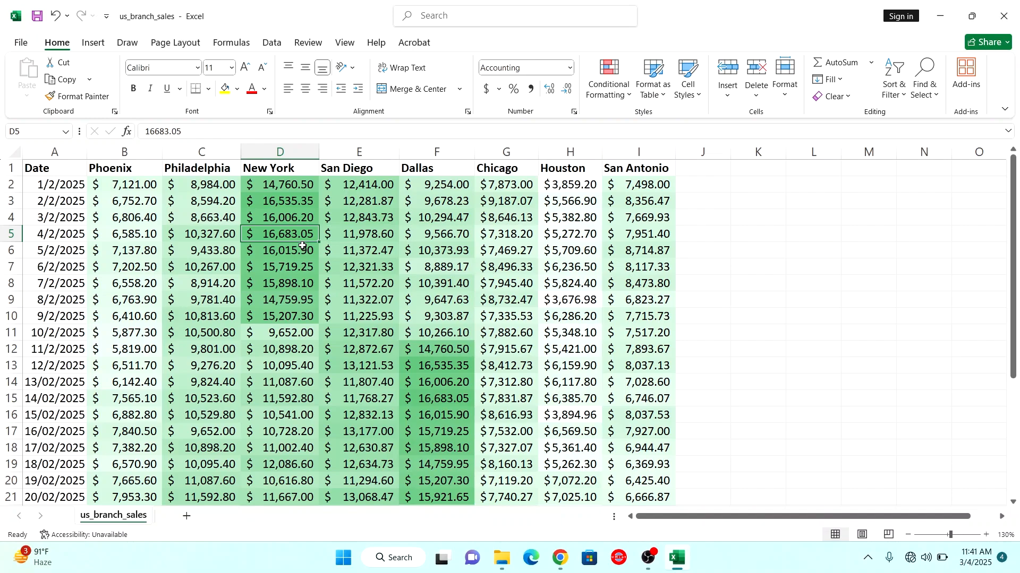
pyautogui.click(274, 251)
pyautogui.click(280, 217)
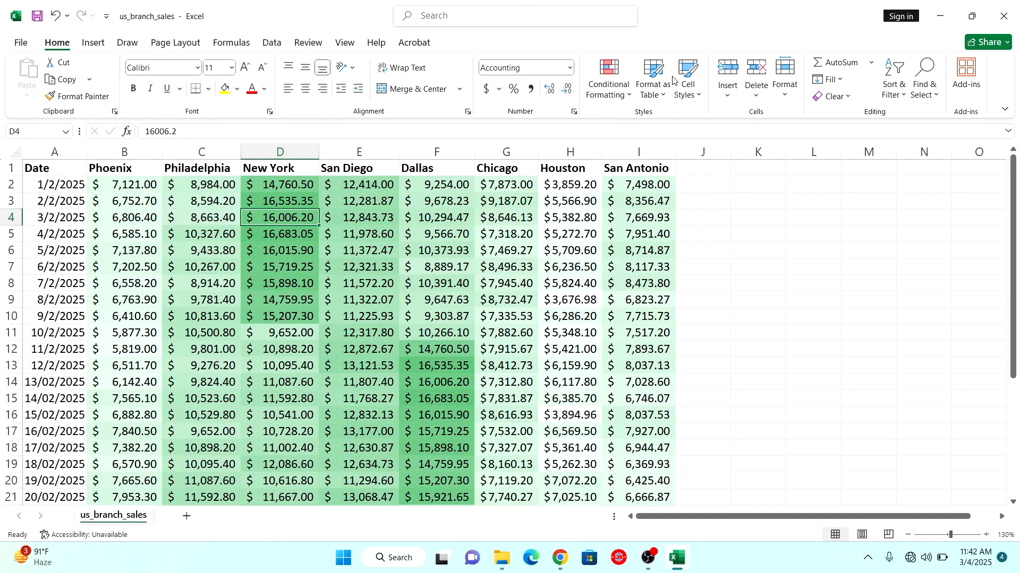
# - Remove the green-white color scale from all cells of the sheet
pyautogui.click(633, 99)
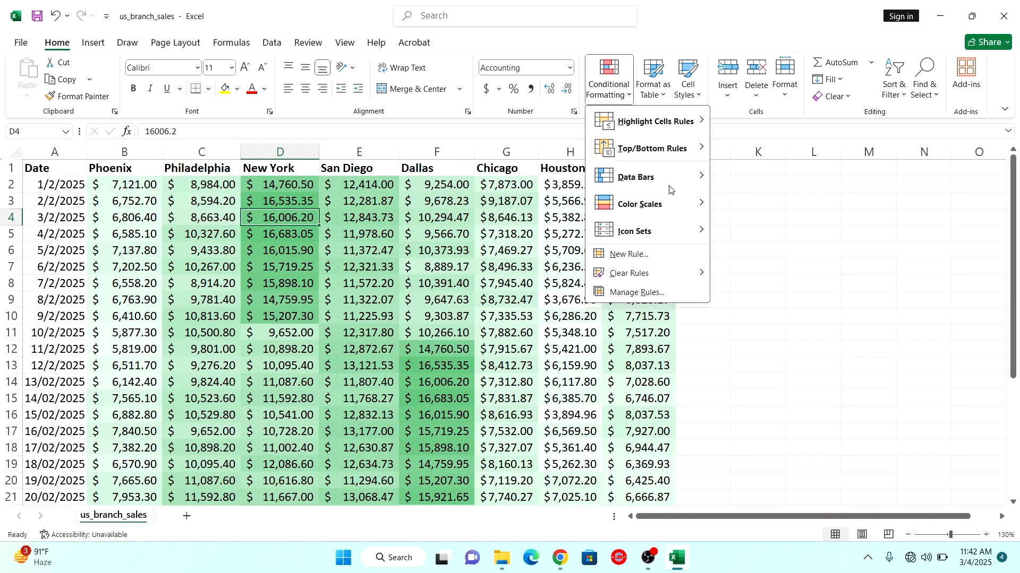
pyautogui.moveTo(680, 234)
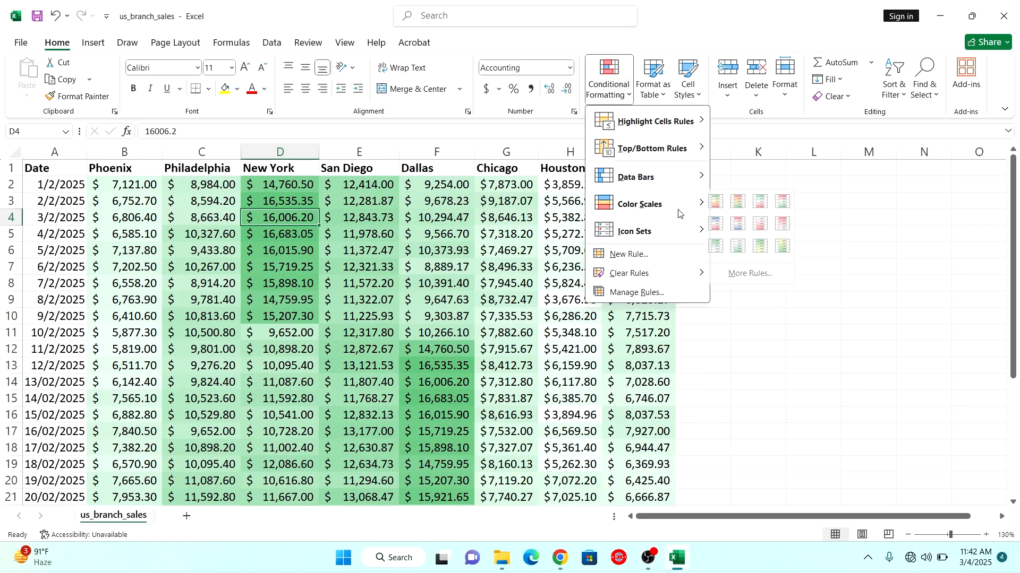
pyautogui.moveTo(680, 272)
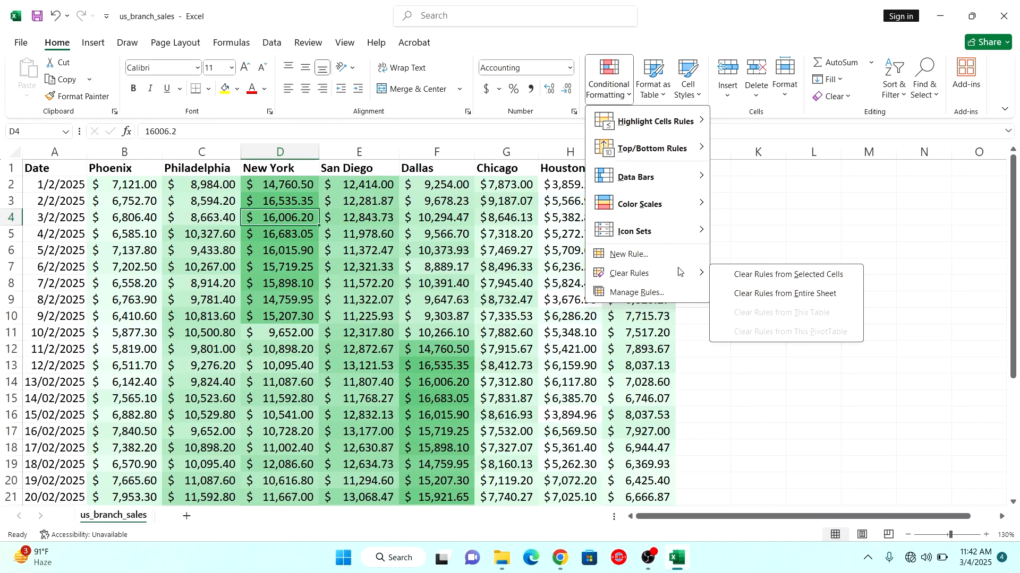
pyautogui.click(760, 284)
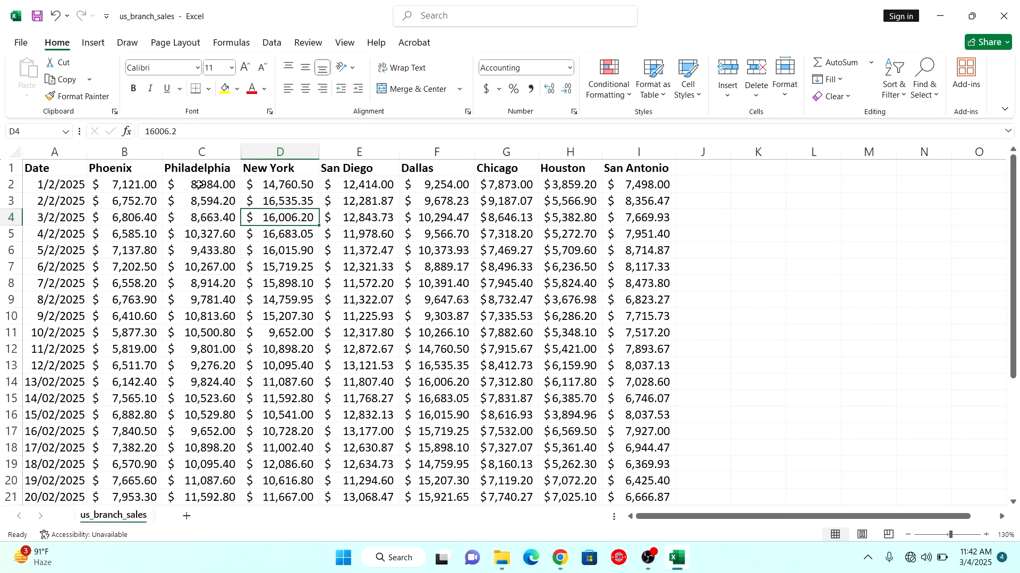
# - Apply the 3 Arrows (Colored) directional icon set to the sales values in B2:I32
pyautogui.moveTo(128, 186); pyautogui.dragTo(615, 473)
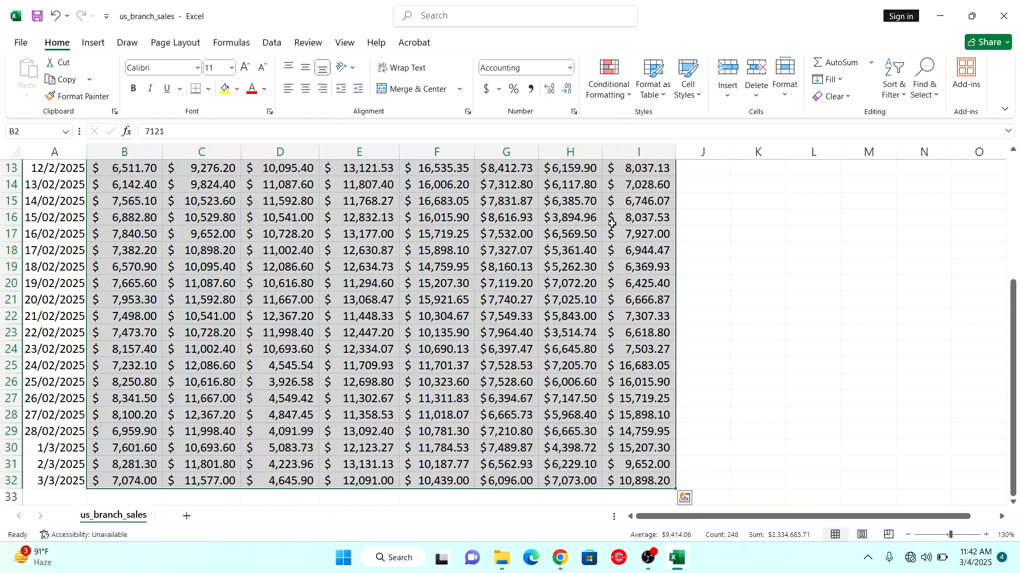
pyautogui.click(632, 101)
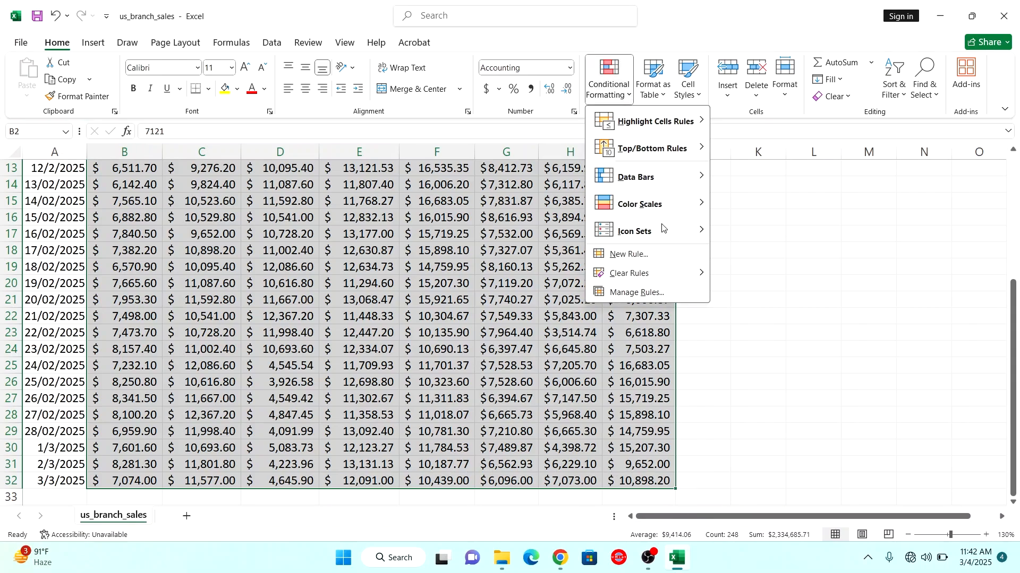
pyautogui.moveTo(662, 230)
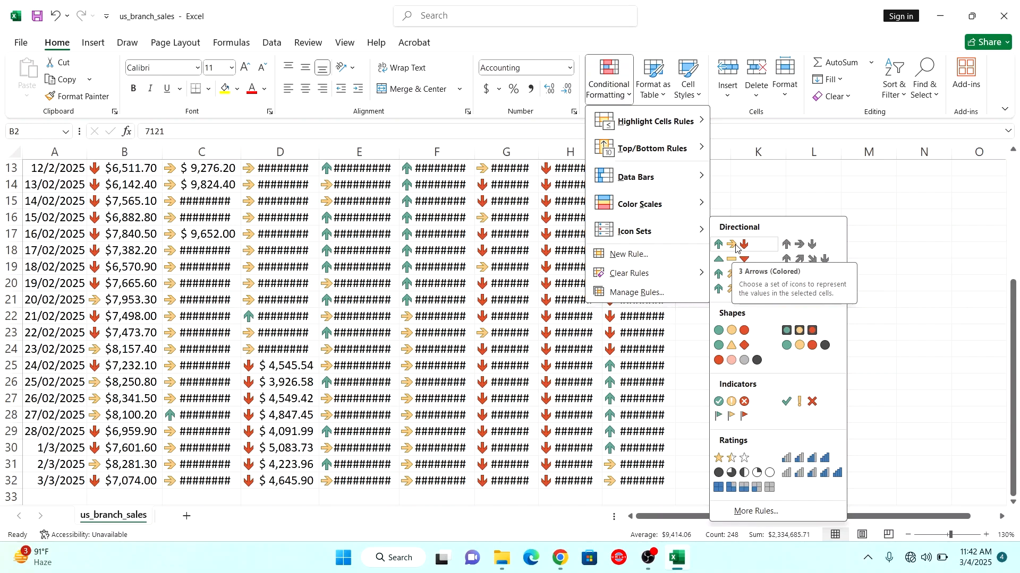
pyautogui.click(735, 247)
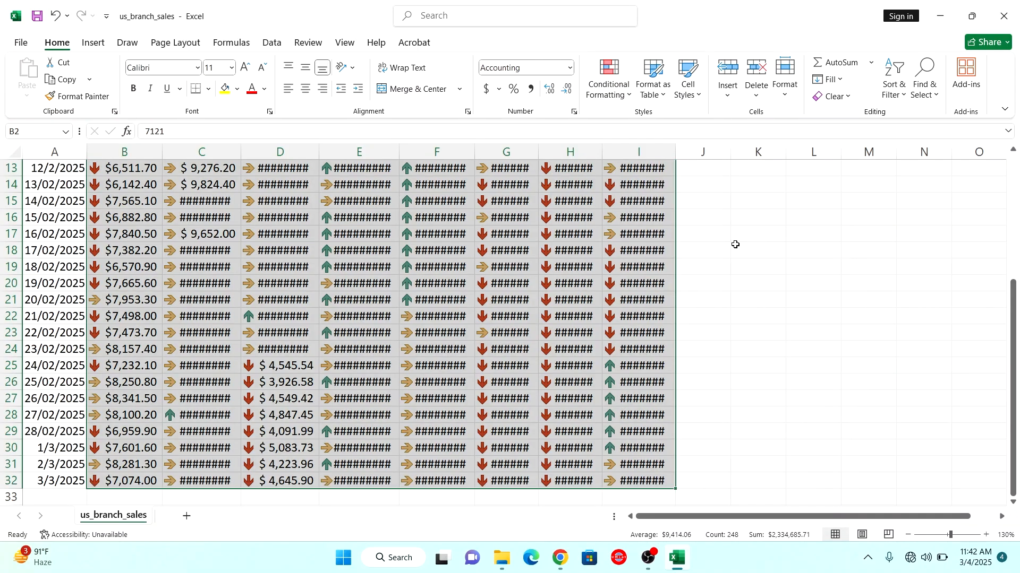
# - Widen the Philadelphia through San Antonio columns so the sales figures display in full beside their arrow icons
pyautogui.moveTo(1015, 286); pyautogui.dragTo(1015, 154)
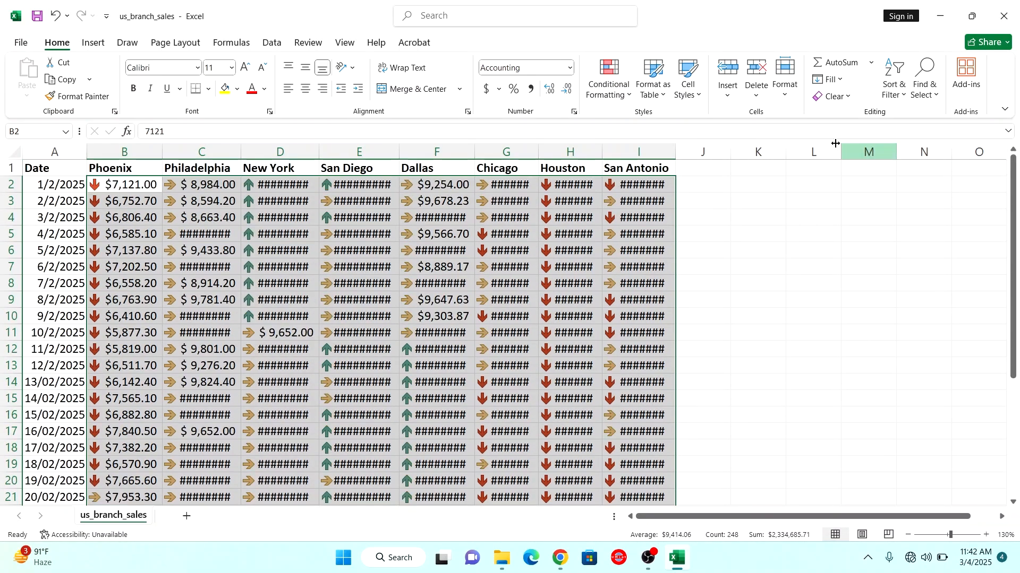
pyautogui.moveTo(319, 151); pyautogui.dragTo(332, 151)
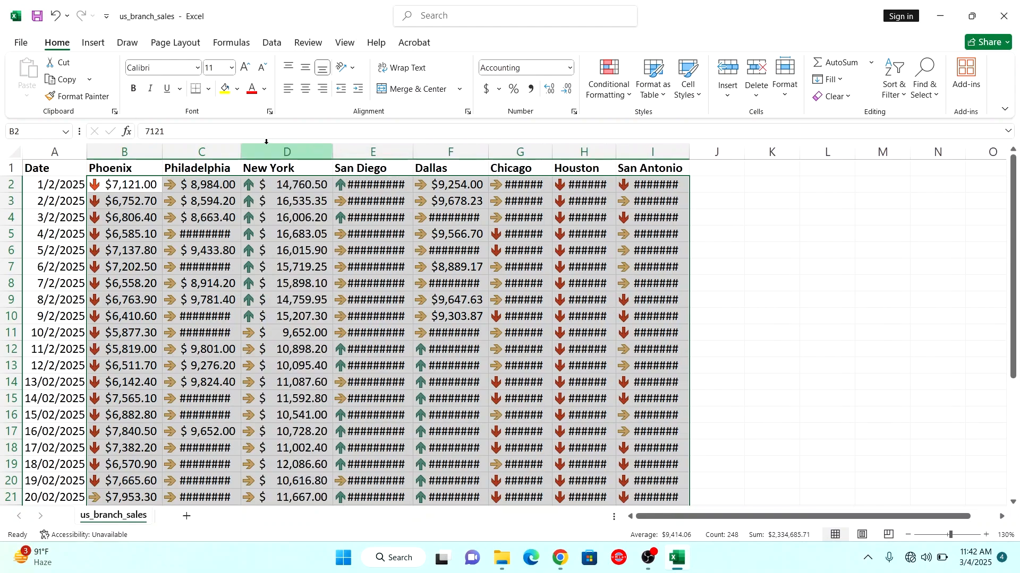
pyautogui.moveTo(240, 151); pyautogui.dragTo(257, 151)
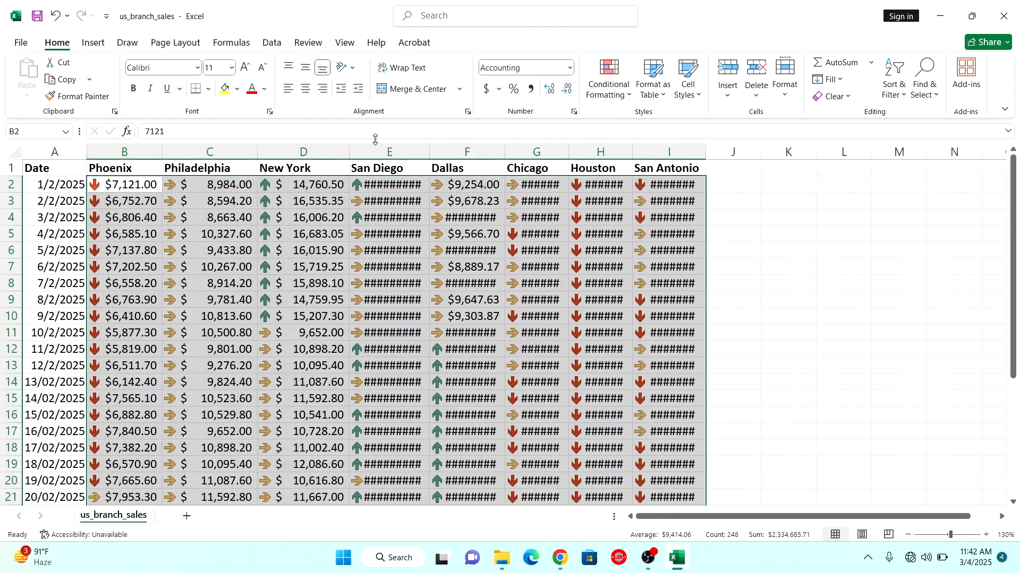
pyautogui.moveTo(432, 152); pyautogui.dragTo(443, 151)
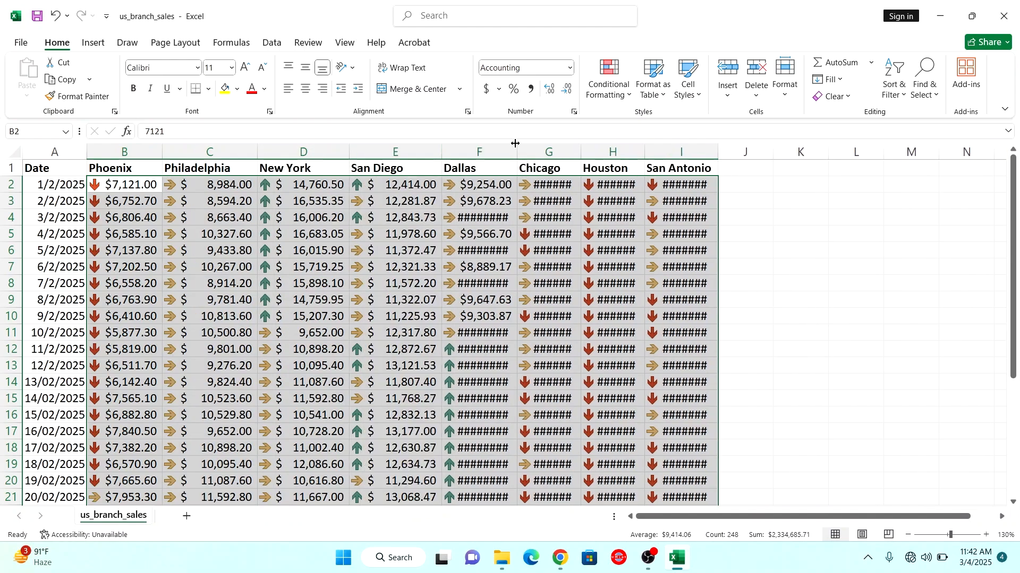
pyautogui.moveTo(517, 149); pyautogui.dragTo(530, 144)
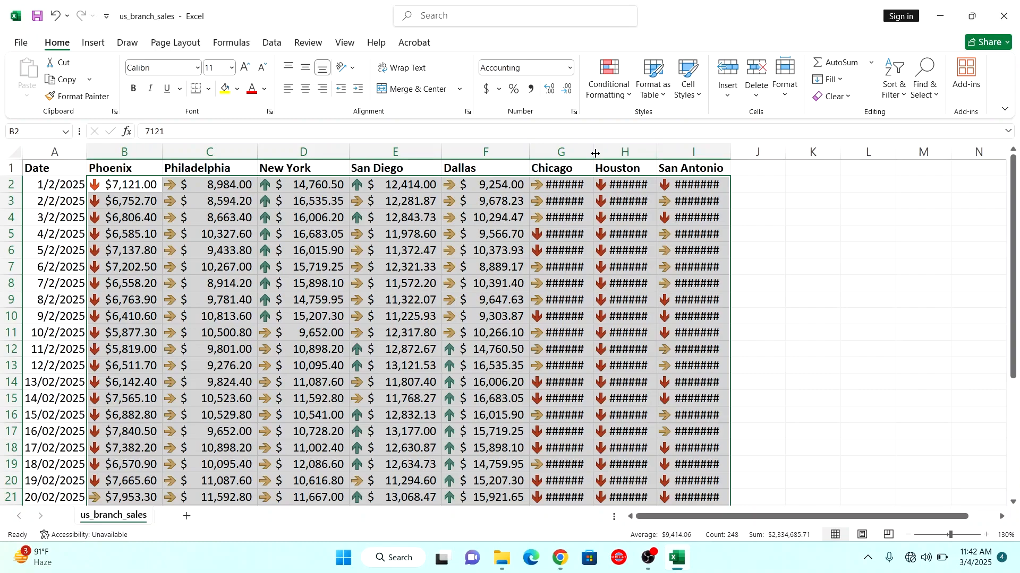
pyautogui.moveTo(611, 152); pyautogui.dragTo(608, 151)
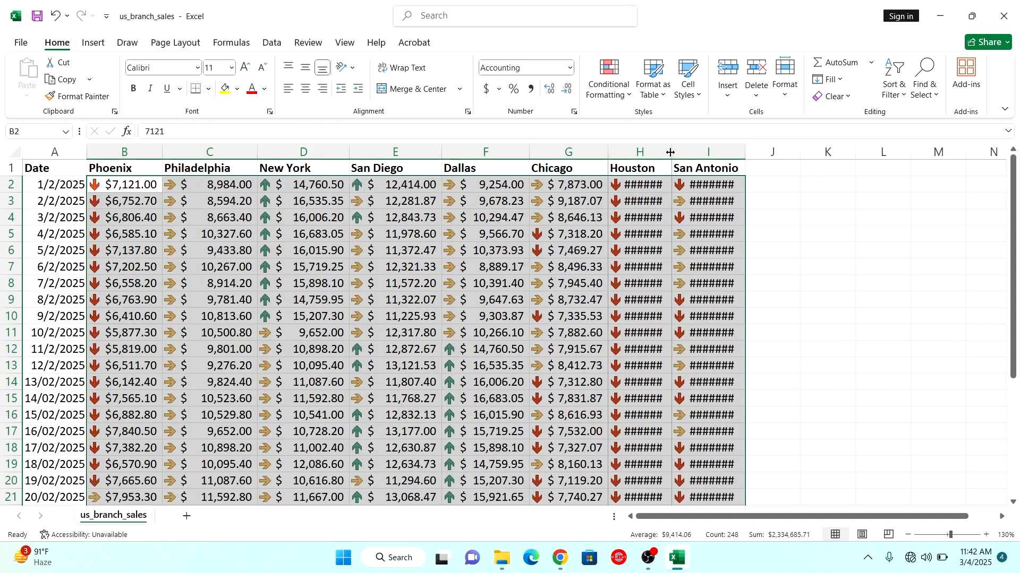
pyautogui.moveTo(673, 152); pyautogui.dragTo(689, 151)
pyautogui.moveTo(763, 151); pyautogui.dragTo(778, 152)
pyautogui.click(419, 369)
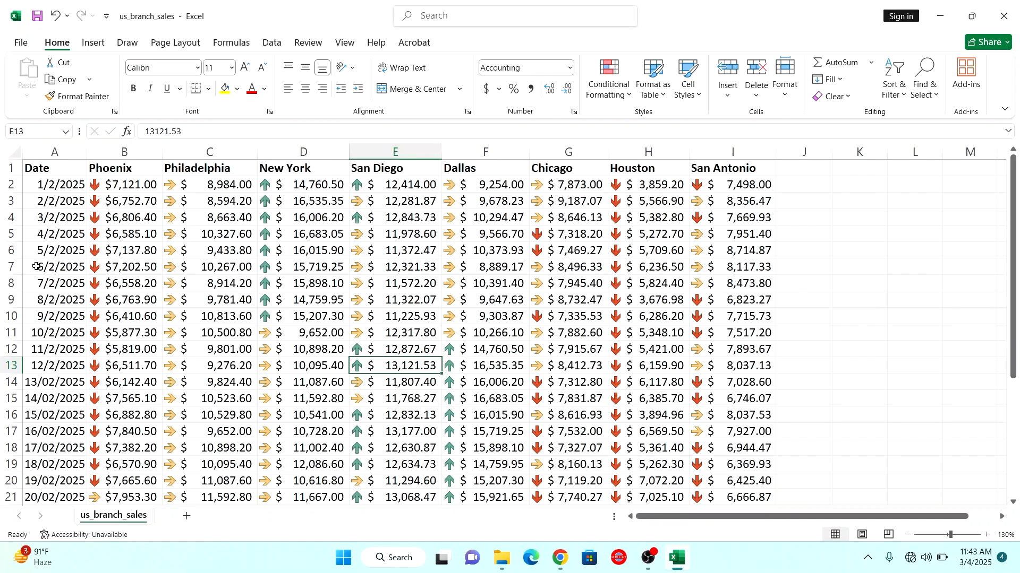
# - Examine the arrow icons over all dates, comparing high New York and Dallas, middling San Diego and low Houston sales
pyautogui.click(291, 269)
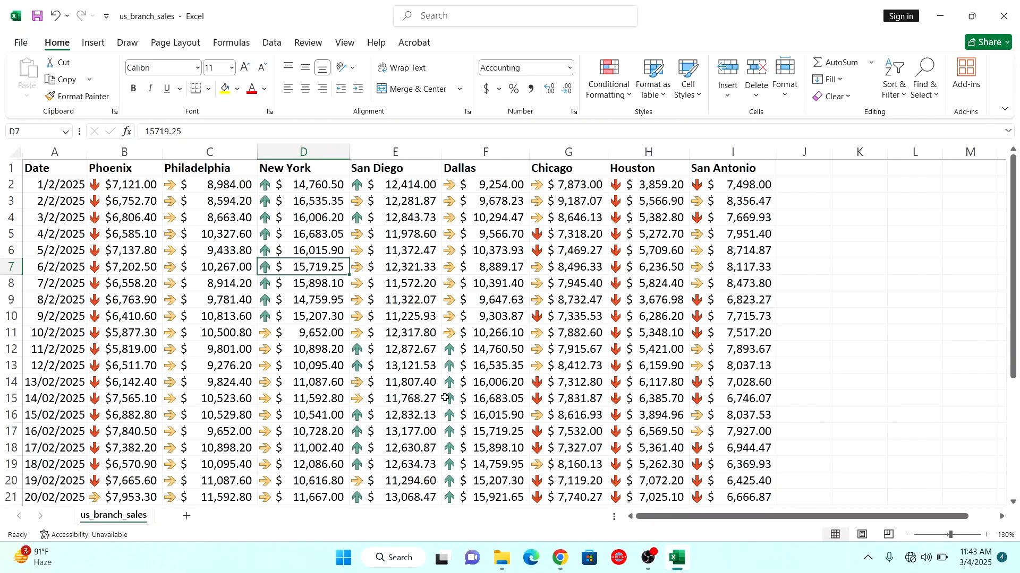
pyautogui.click(489, 401)
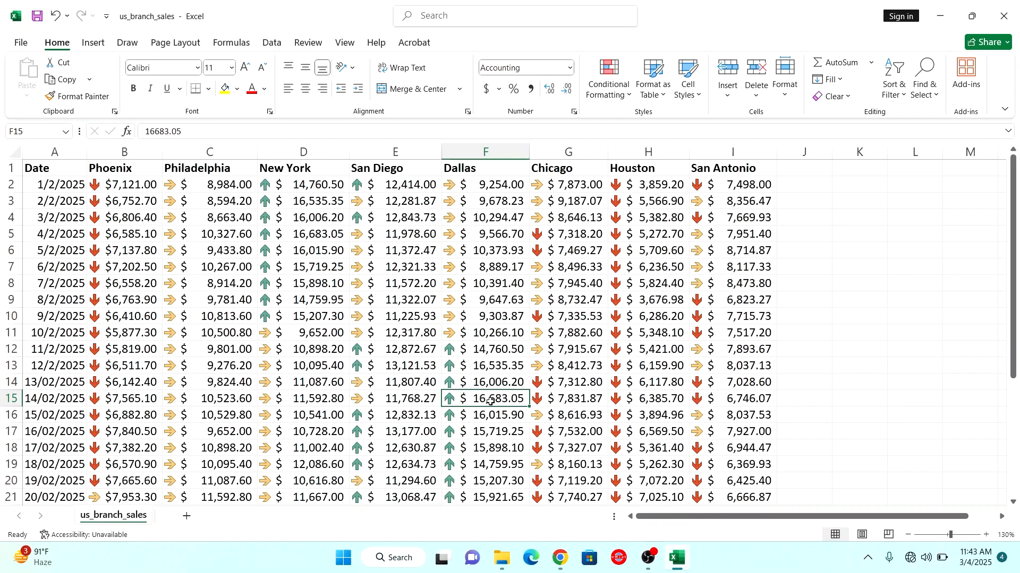
pyautogui.scroll(-3, 490, 402)
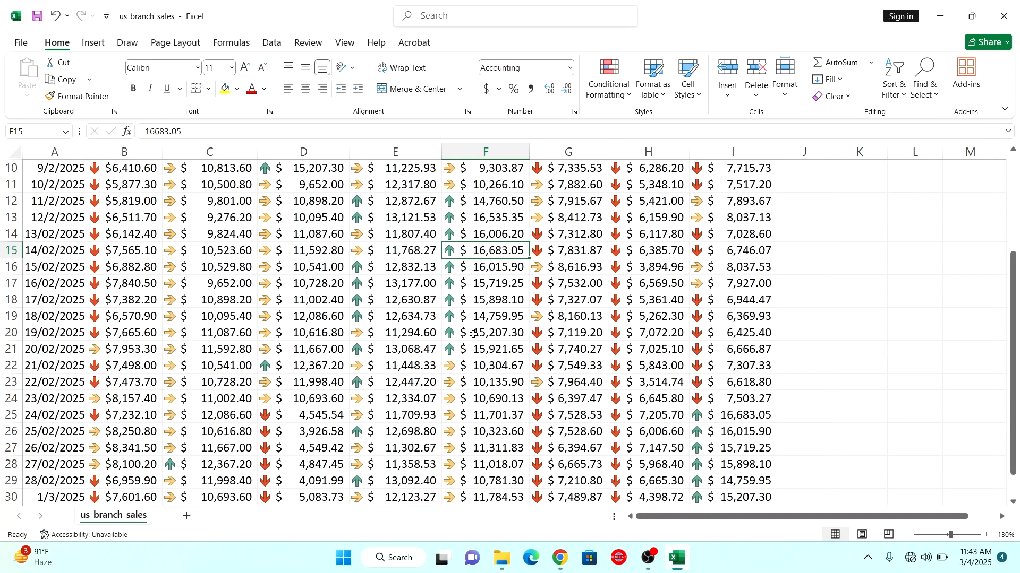
pyautogui.scroll(2, 474, 334)
pyautogui.scroll(-2, 505, 319)
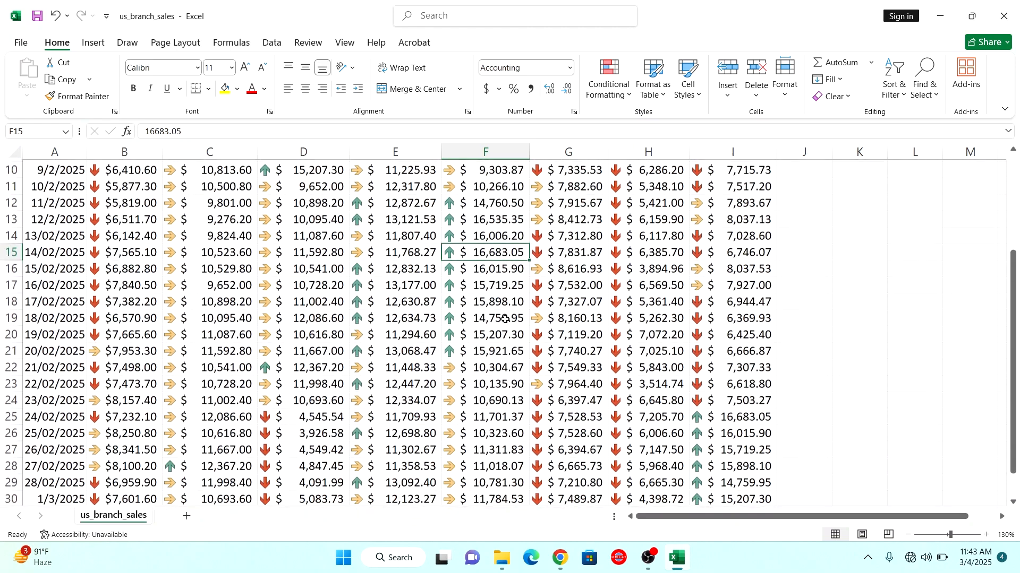
pyautogui.scroll(-1, 505, 319)
pyautogui.scroll(4, 506, 316)
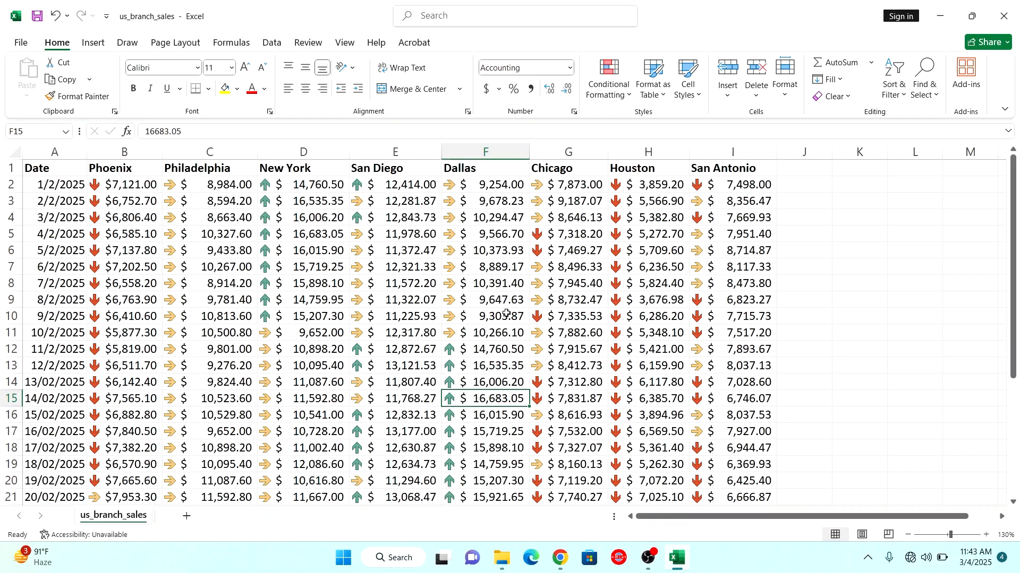
pyautogui.click(403, 248)
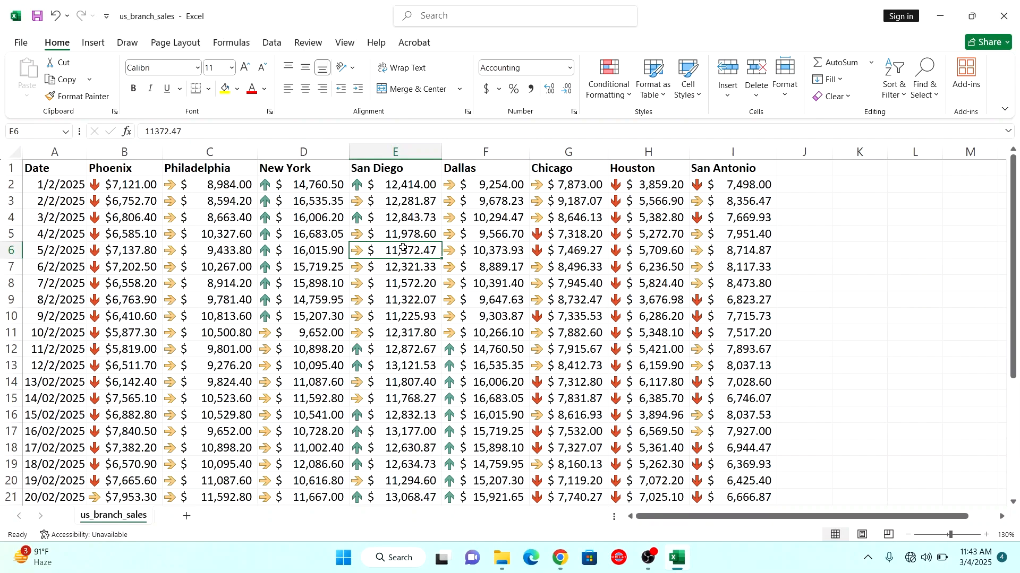
pyautogui.click(668, 238)
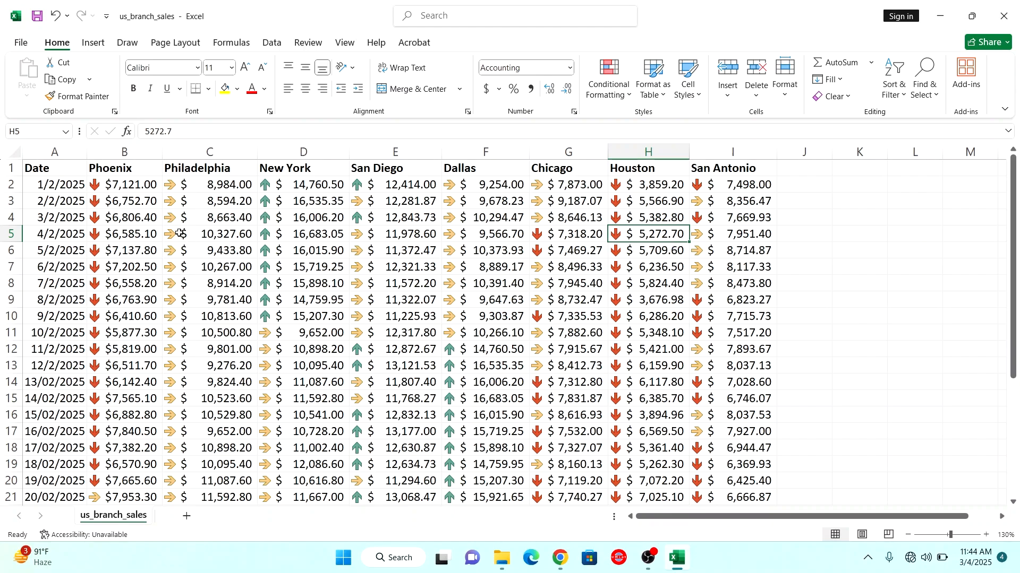
# - Select the sales values in B2:I32 and clear the arrow icon rule from the entire sheet
pyautogui.moveTo(104, 186); pyautogui.dragTo(760, 481)
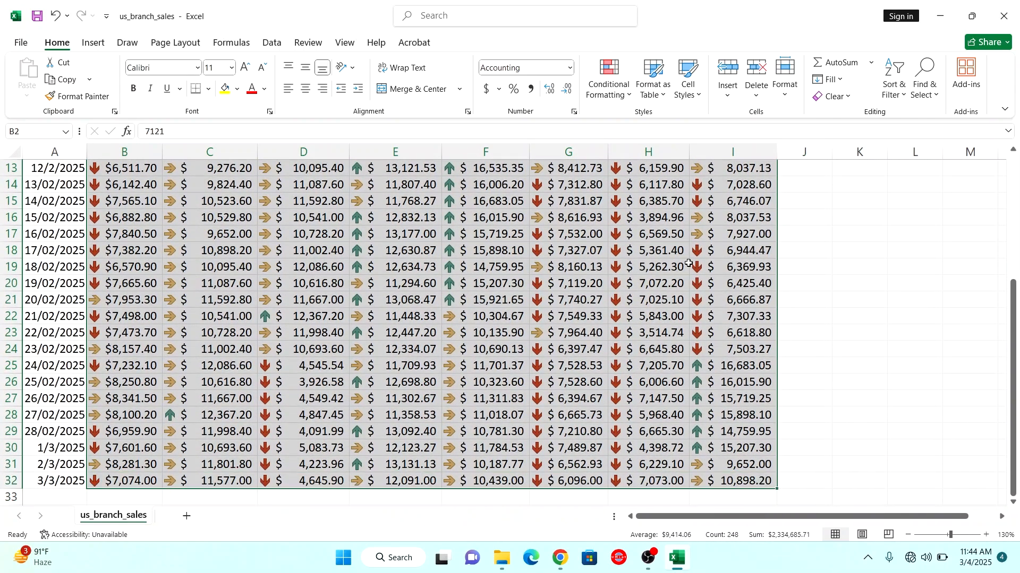
pyautogui.click(629, 95)
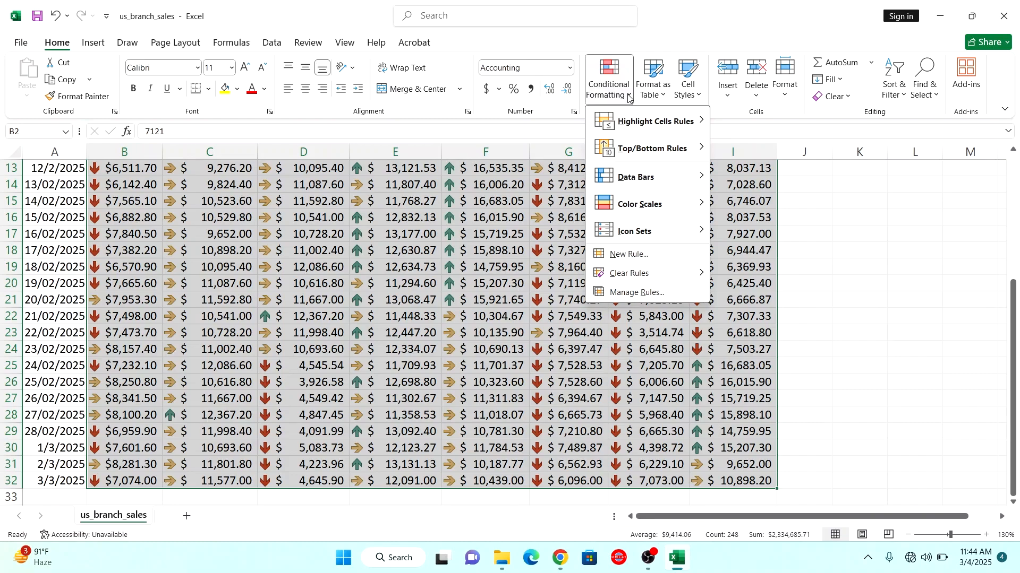
pyautogui.moveTo(652, 273)
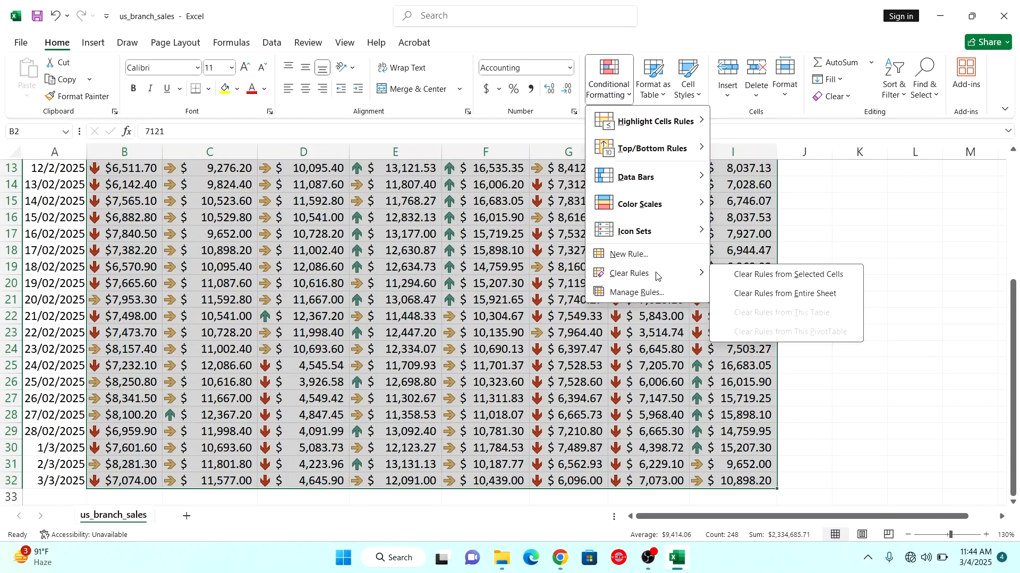
pyautogui.click(769, 296)
# - Preview the available icon sets on B2:I32 and reapply the 3 Arrows (Colored) directional set
pyautogui.click(633, 102)
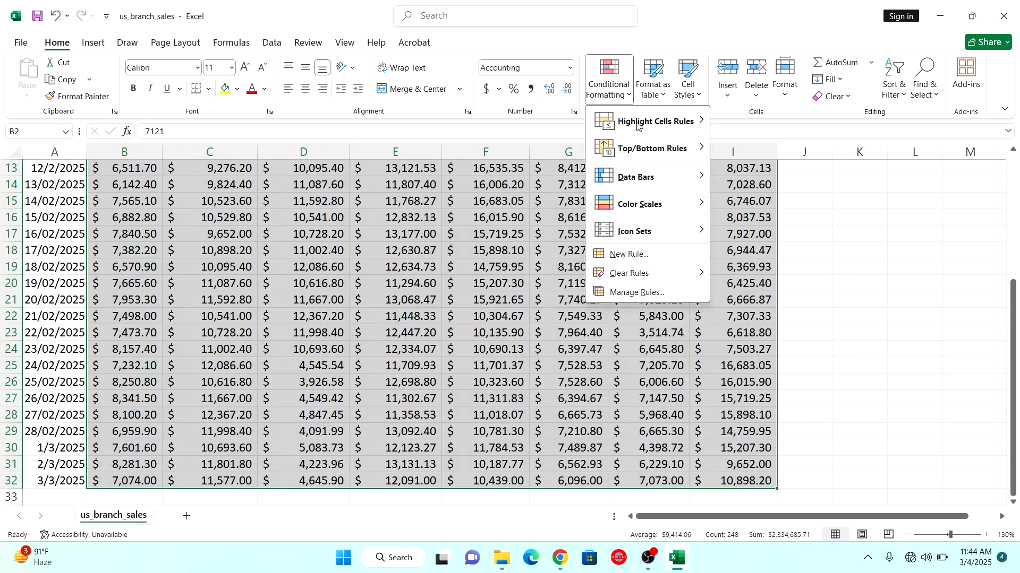
pyautogui.moveTo(648, 231)
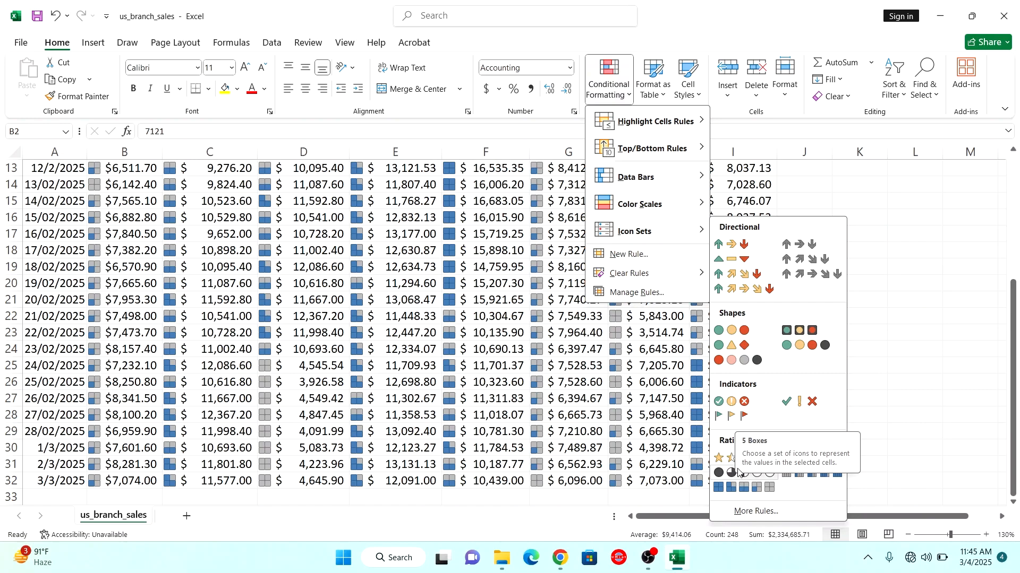
pyautogui.click(743, 246)
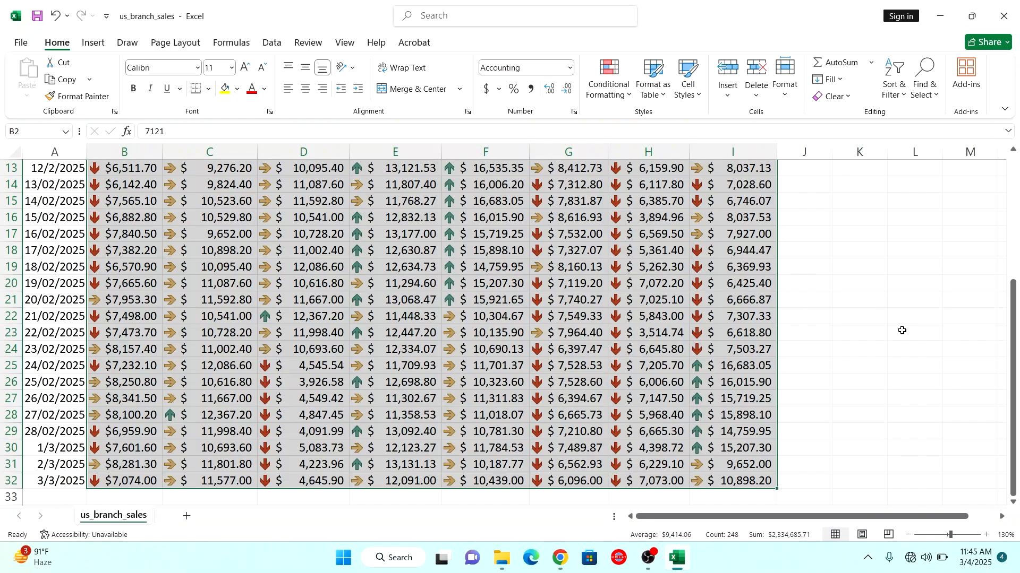
# - Remove the reapplied arrow icons by clearing all conditional formatting rules from the sheet
pyautogui.click(631, 98)
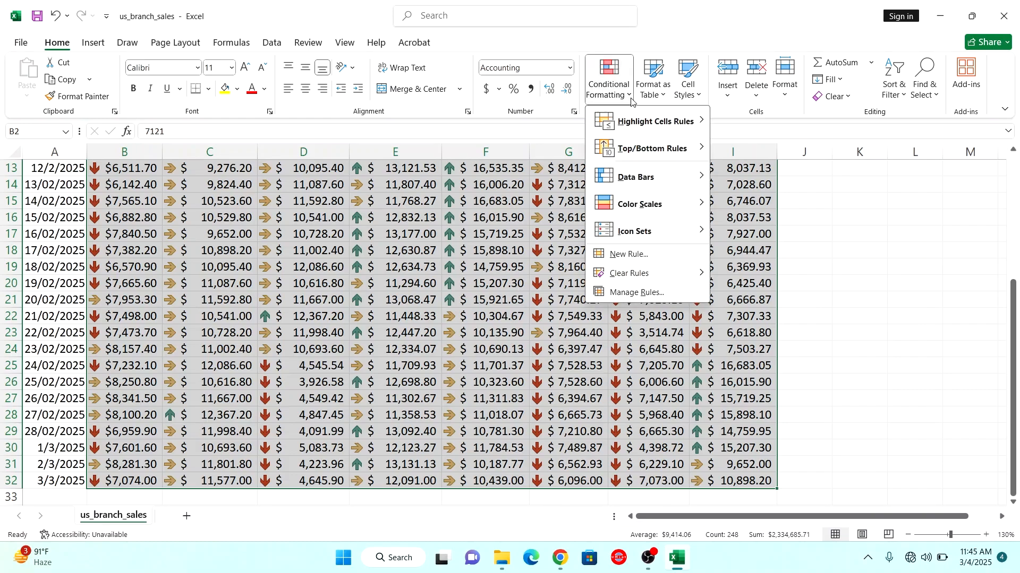
pyautogui.moveTo(667, 274)
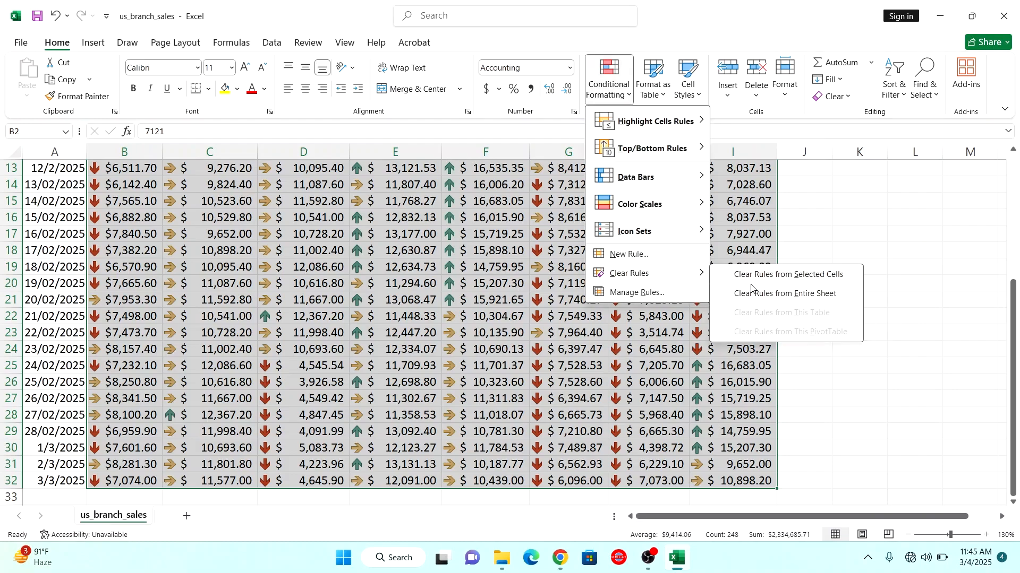
pyautogui.click(760, 296)
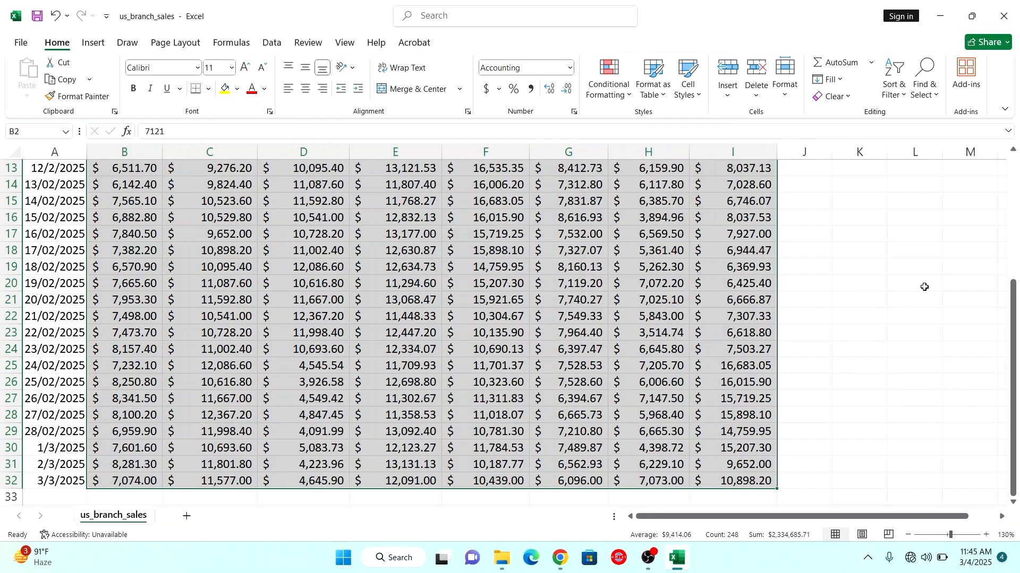
# - Start a new formatting rule for B2:I32 that formats all cells based on their values with a 2-Color Scale
pyautogui.moveTo(1016, 295); pyautogui.dragTo(1016, 159)
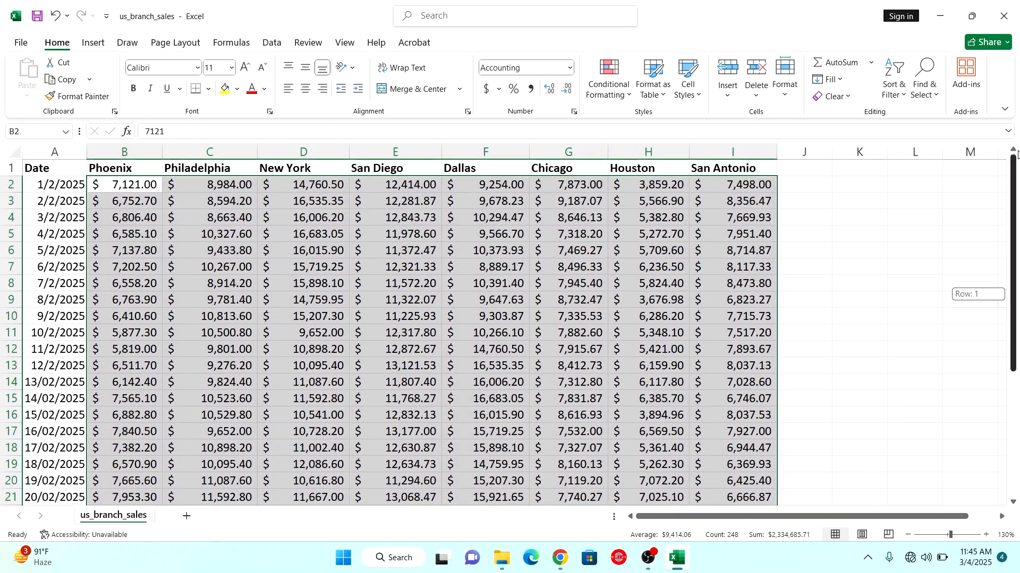
pyautogui.click(629, 96)
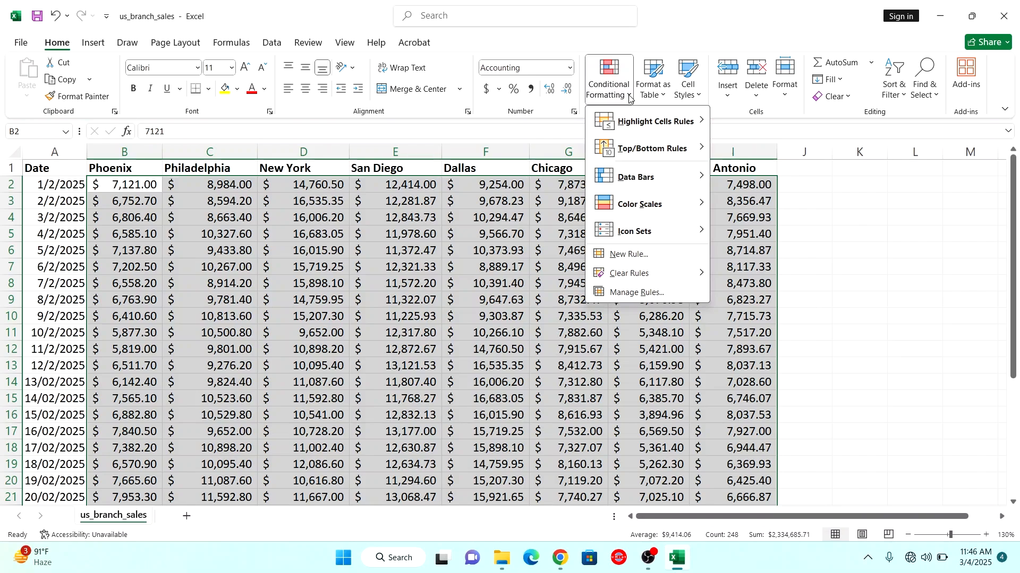
pyautogui.click(667, 254)
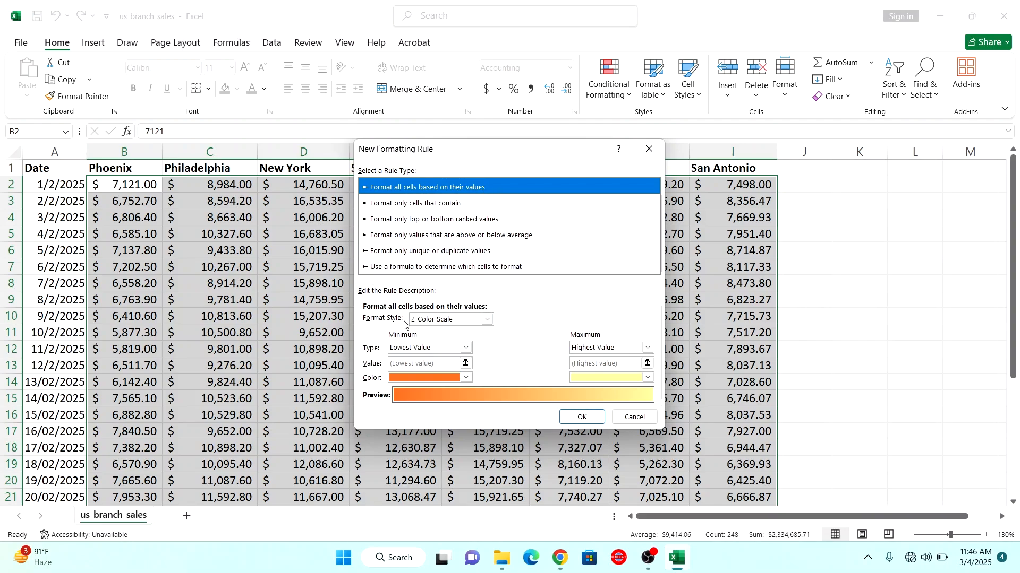
pyautogui.click(487, 320)
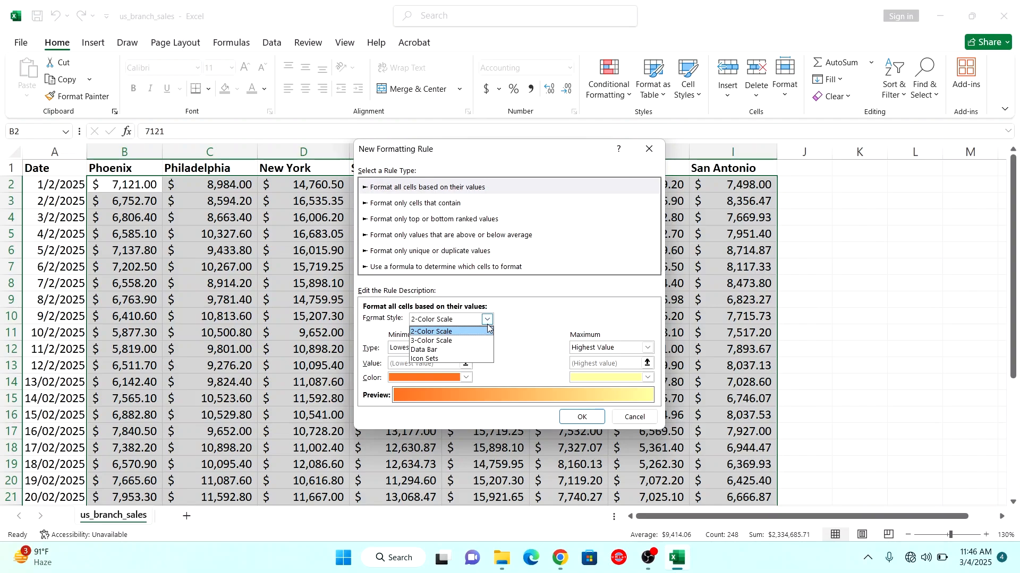
pyautogui.click(473, 331)
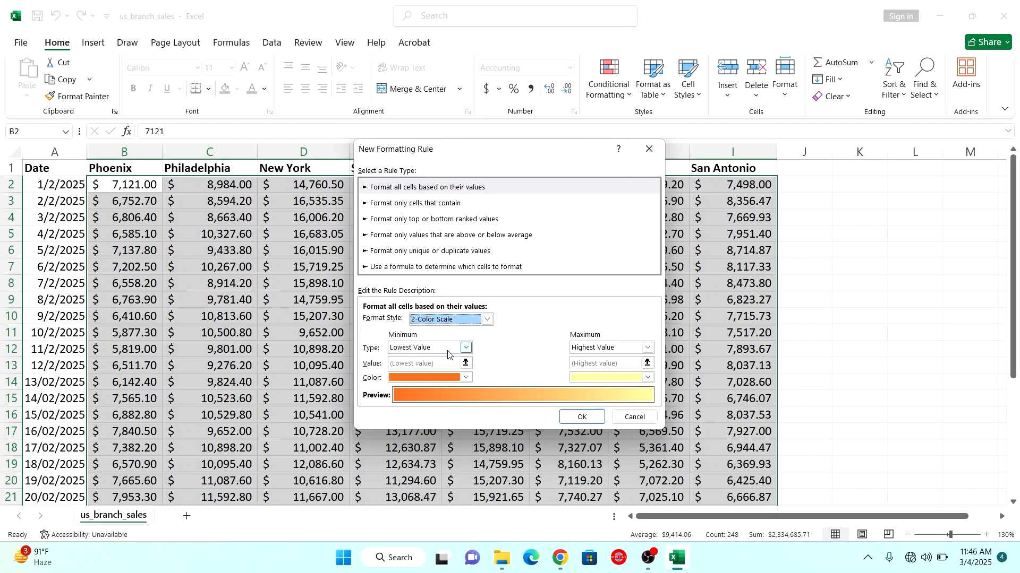
# - Set the lowest value's color to the lightest theme blue and the highest value's to standard purple, and apply the rule
pyautogui.click(467, 378)
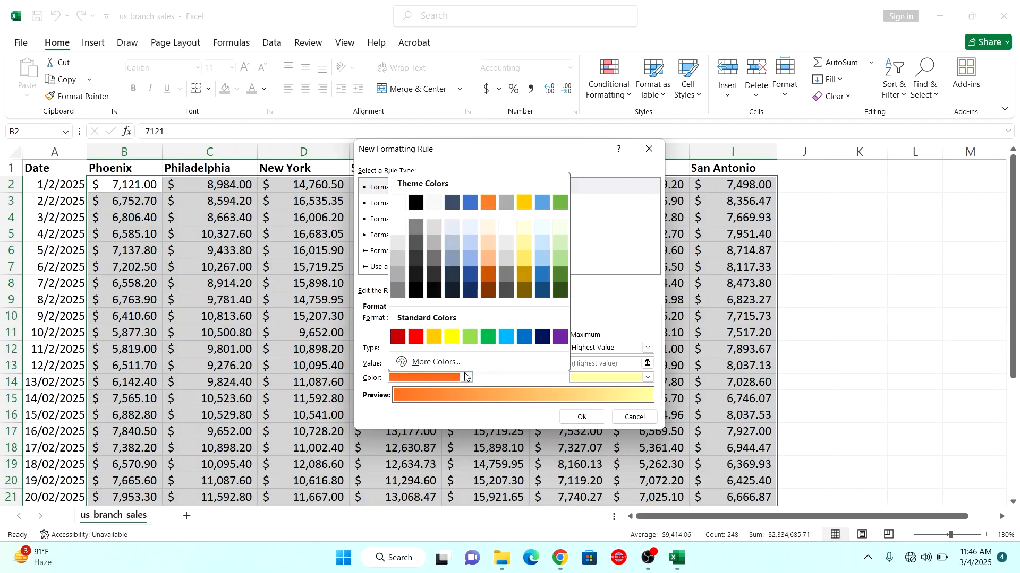
pyautogui.click(547, 230)
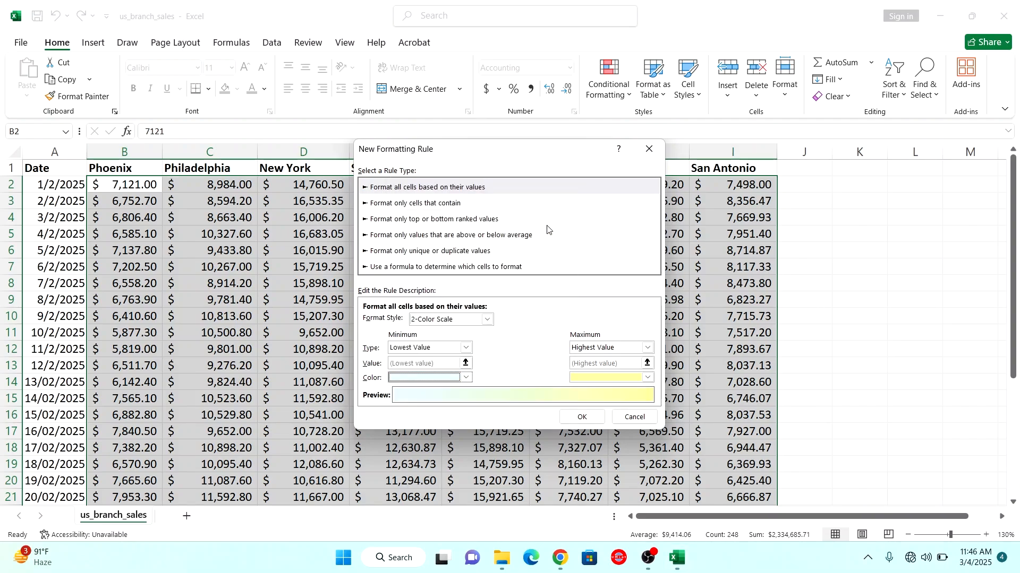
pyautogui.click(648, 378)
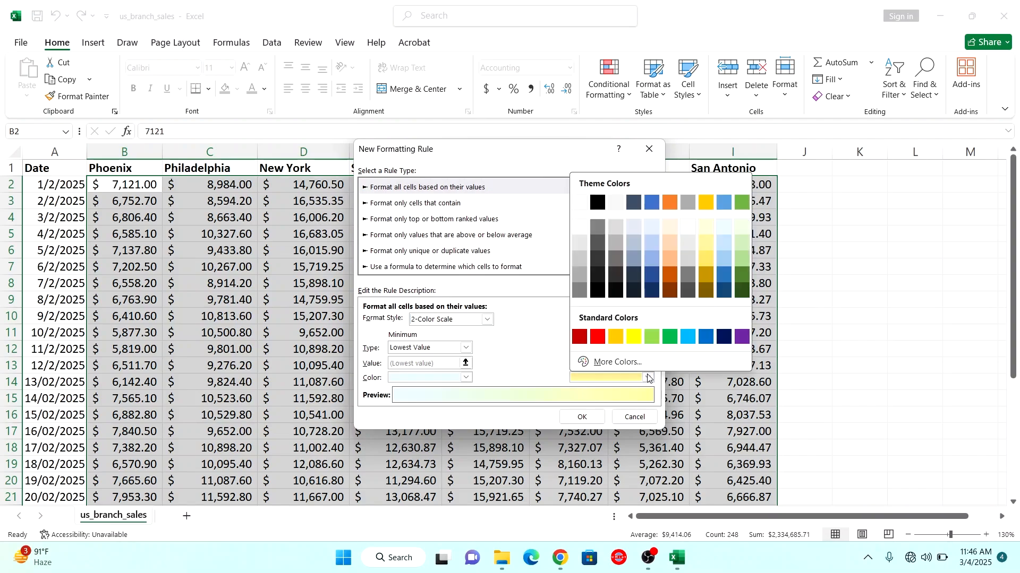
pyautogui.click(741, 337)
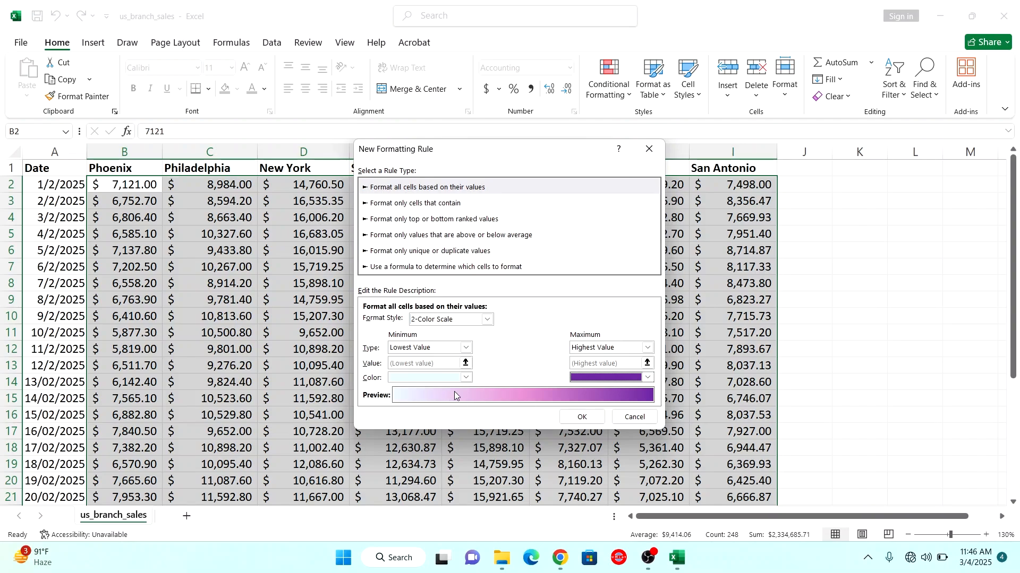
pyautogui.click(582, 417)
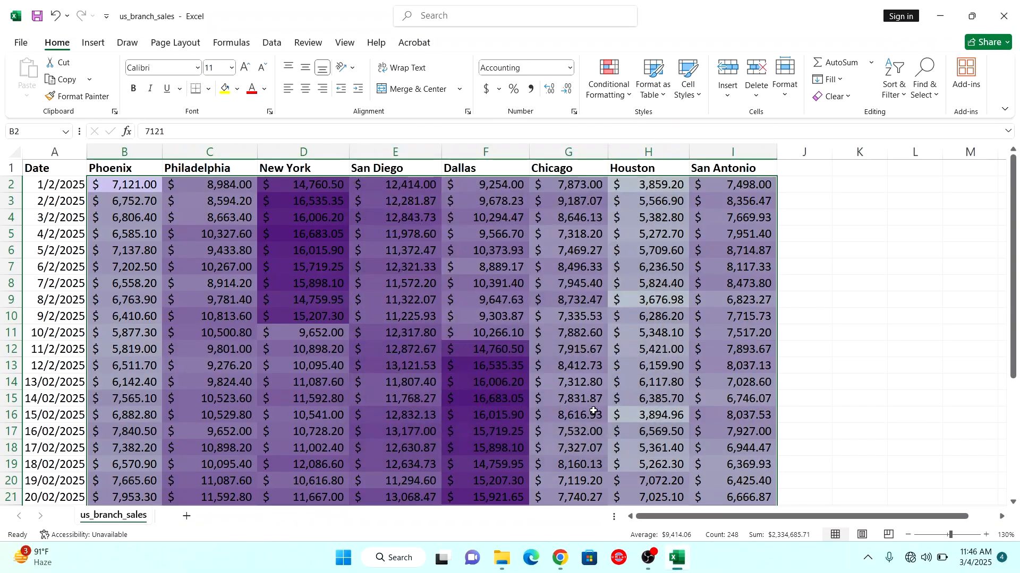
pyautogui.click(824, 322)
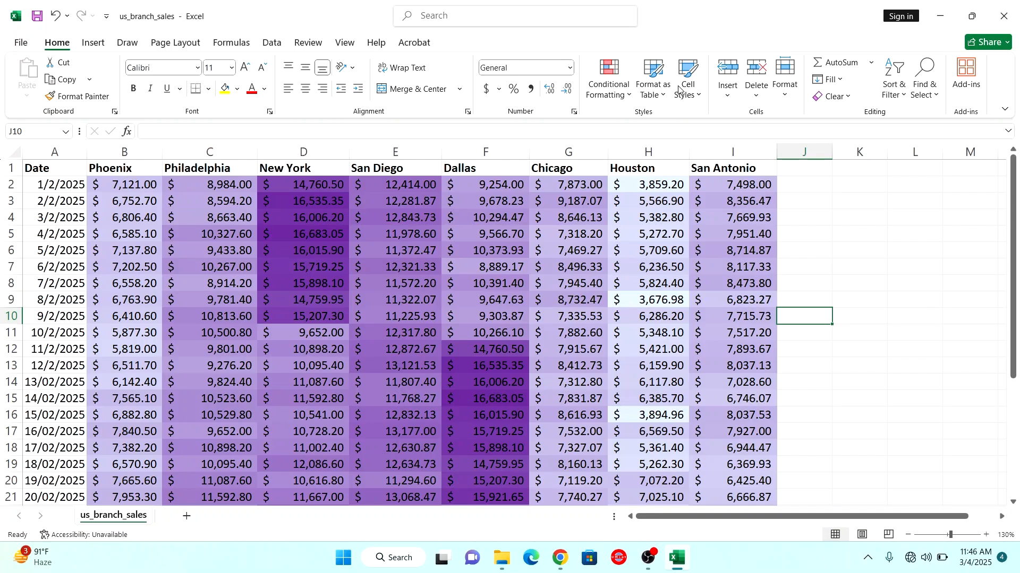
# - Clear the purple 2-color scale by removing all conditional formatting rules from the entire sheet
pyautogui.click(633, 100)
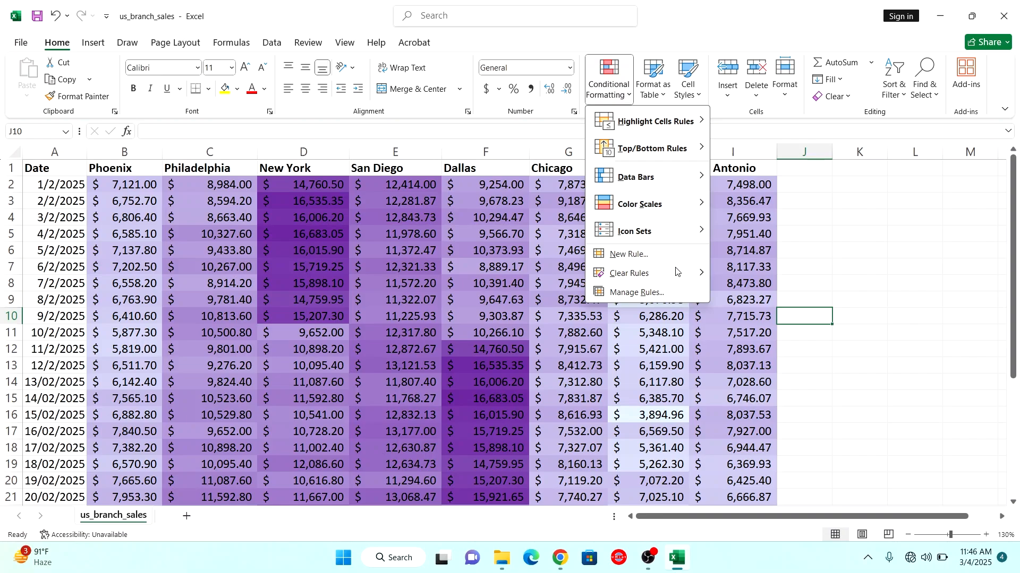
pyautogui.moveTo(678, 272)
pyautogui.click(769, 291)
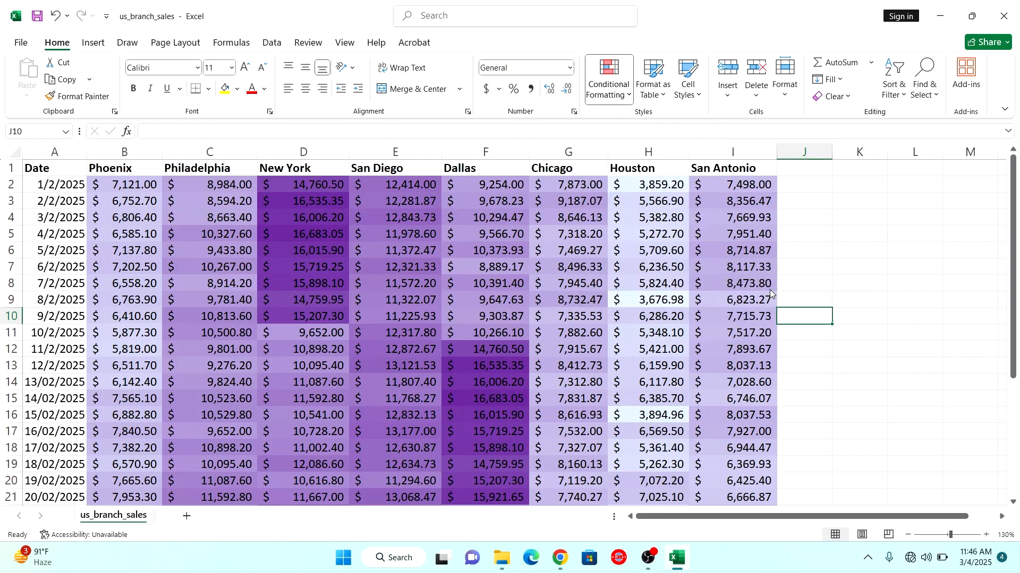
# - Start a new formatting rule for B2:I32 that formats only cells containing a value between 12000 and 15000
pyautogui.moveTo(125, 186)
pyautogui.mouseDown()
pyautogui.moveTo(616, 245)
pyautogui.moveTo(709, 504)
pyautogui.moveTo(712, 480)
pyautogui.mouseUp()
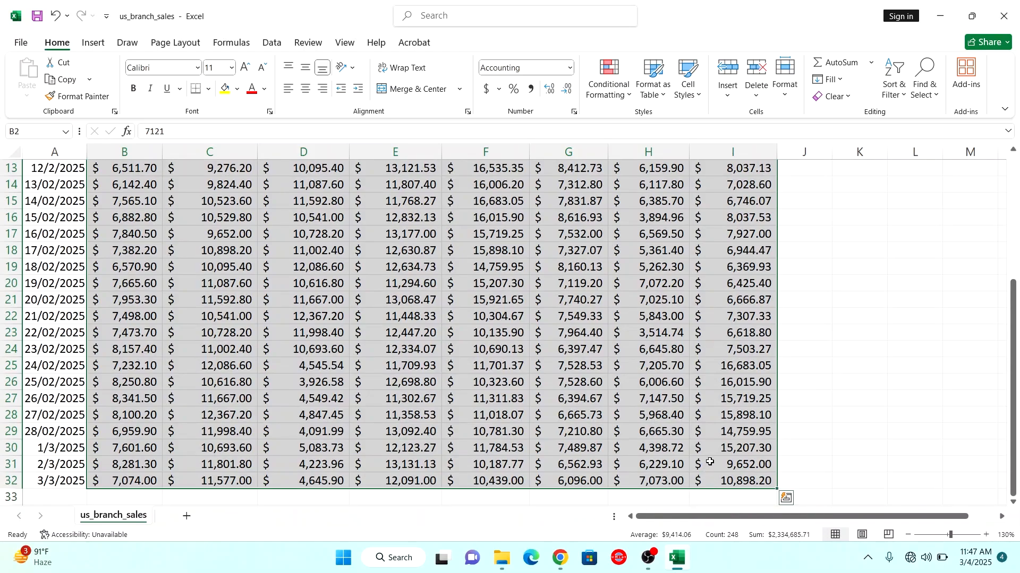
pyautogui.scroll(4, 670, 317)
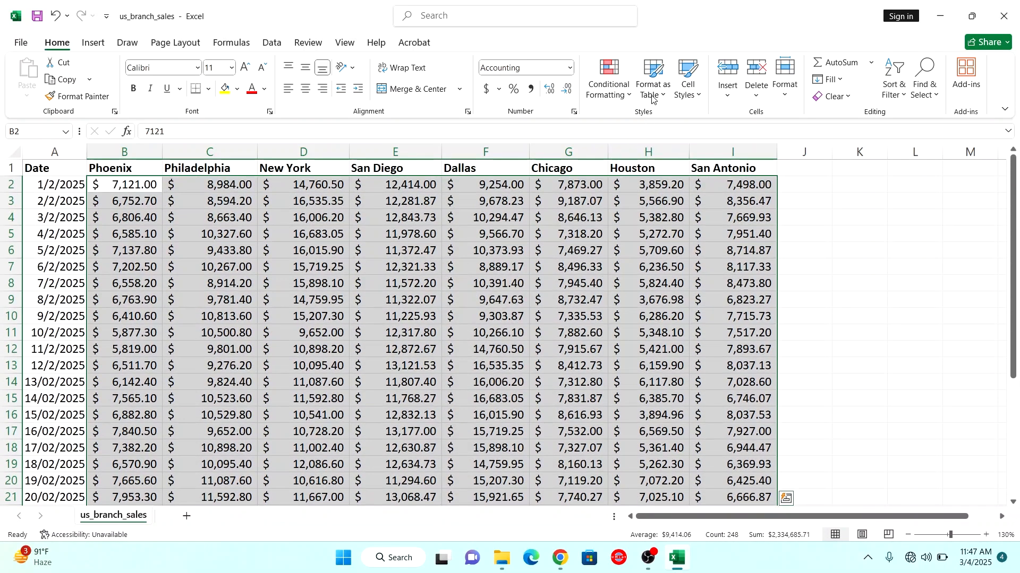
pyautogui.click(632, 96)
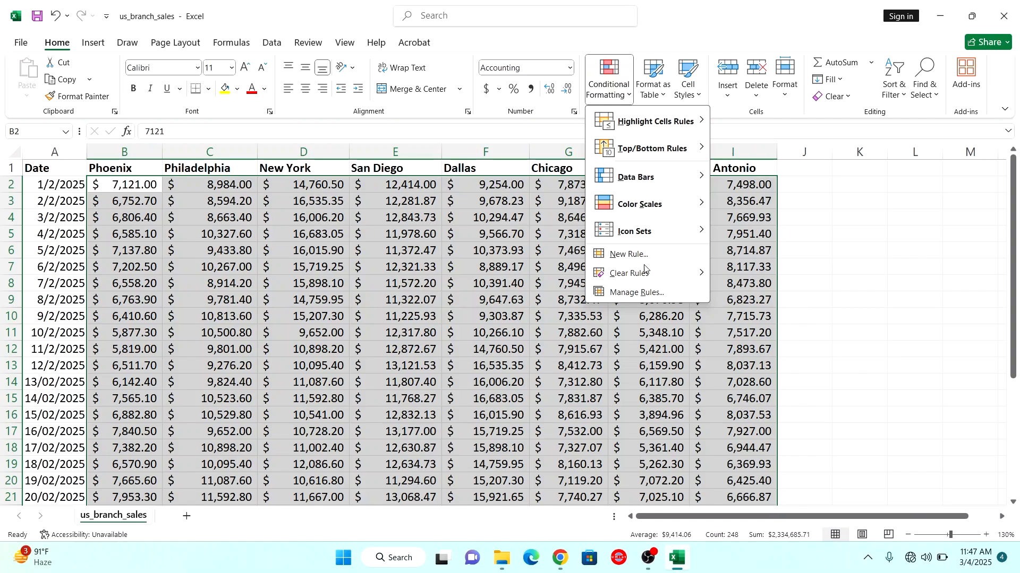
pyautogui.click(630, 255)
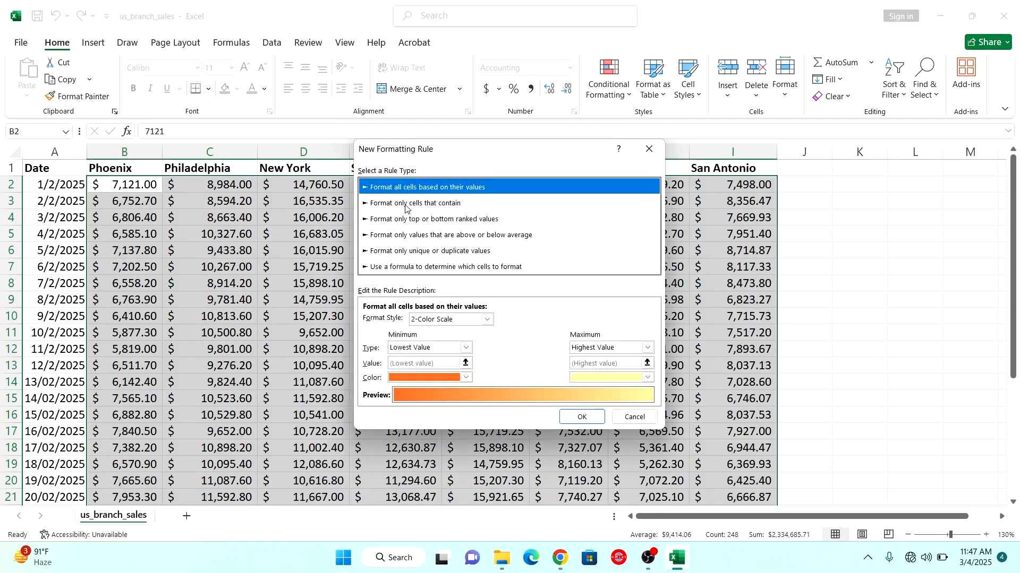
pyautogui.click(429, 207)
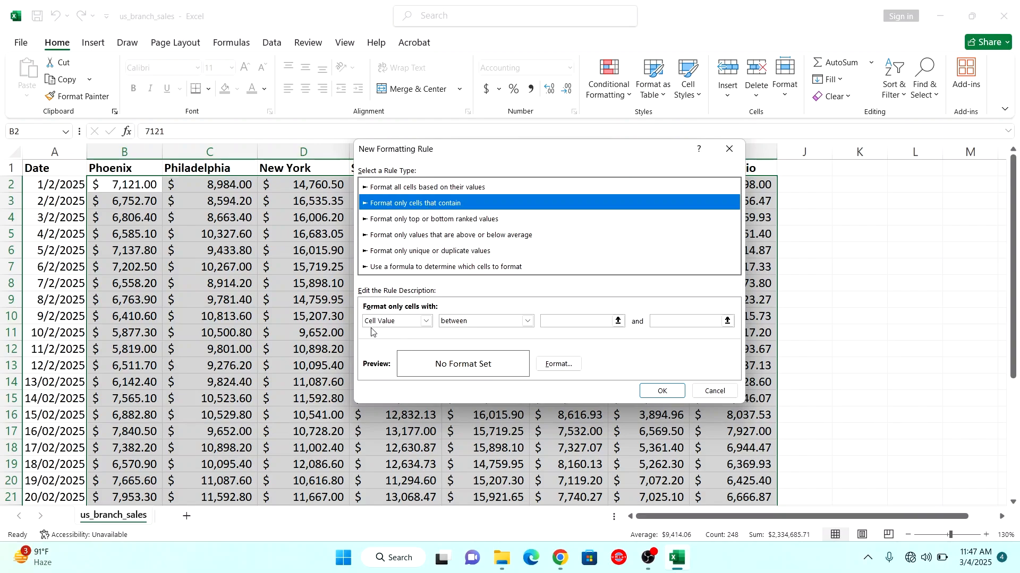
pyautogui.click(573, 321)
pyautogui.click(568, 323)
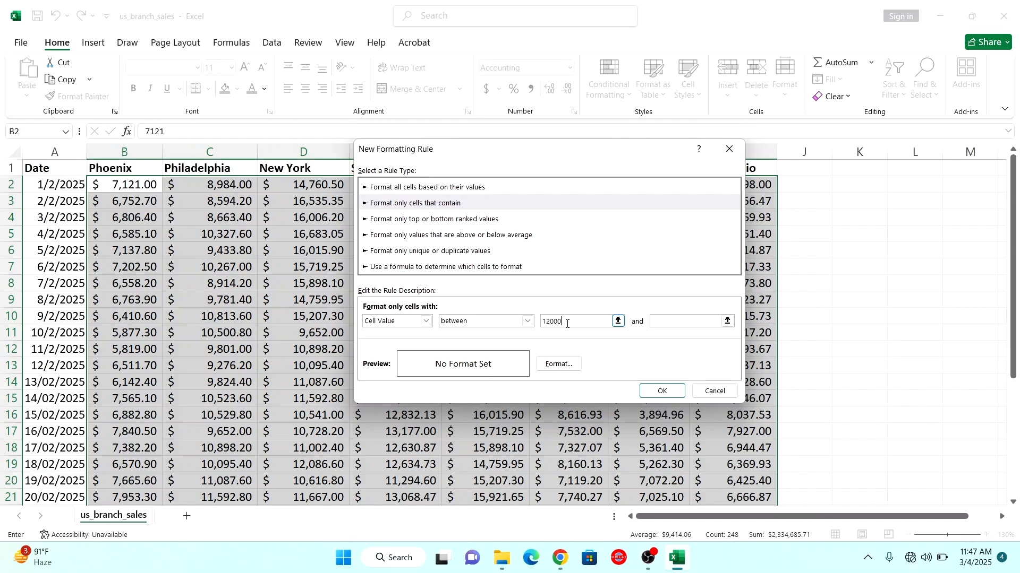
pyautogui.click(708, 319)
# - Give the rule's matching cells a bold font and a standard light blue fill, apply the rule, and deselect the range
pyautogui.click(545, 364)
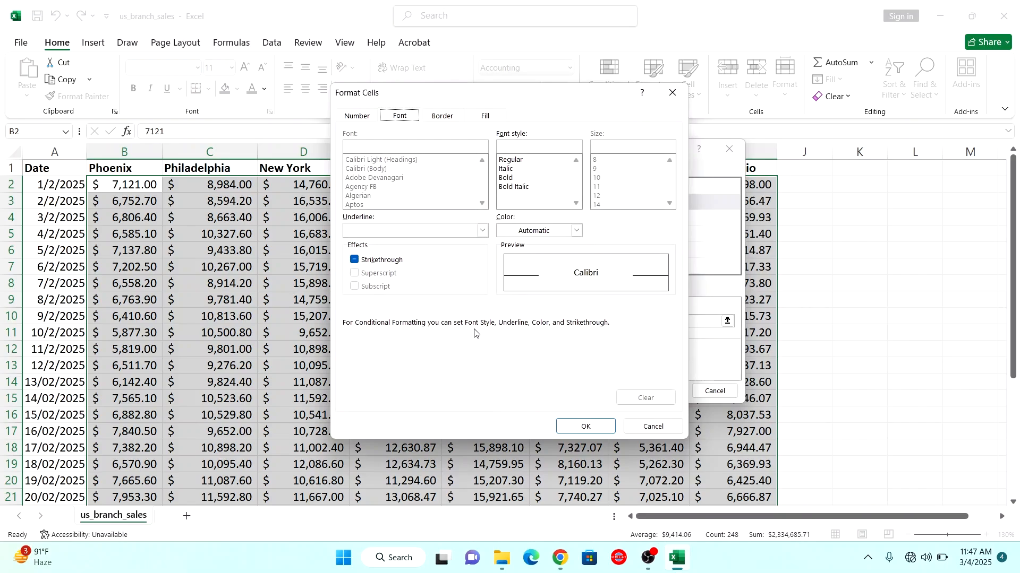
pyautogui.click(506, 179)
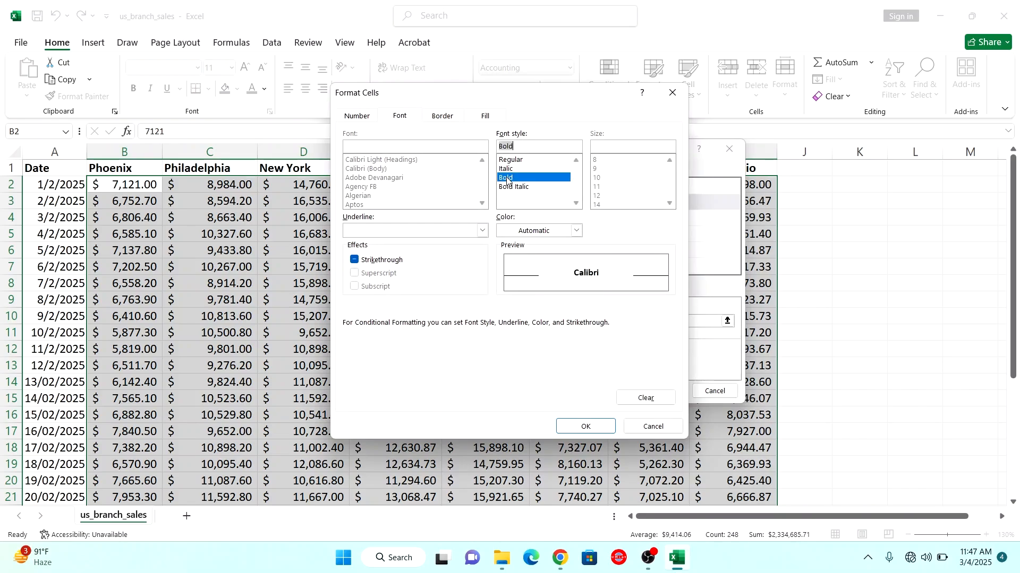
pyautogui.click(488, 120)
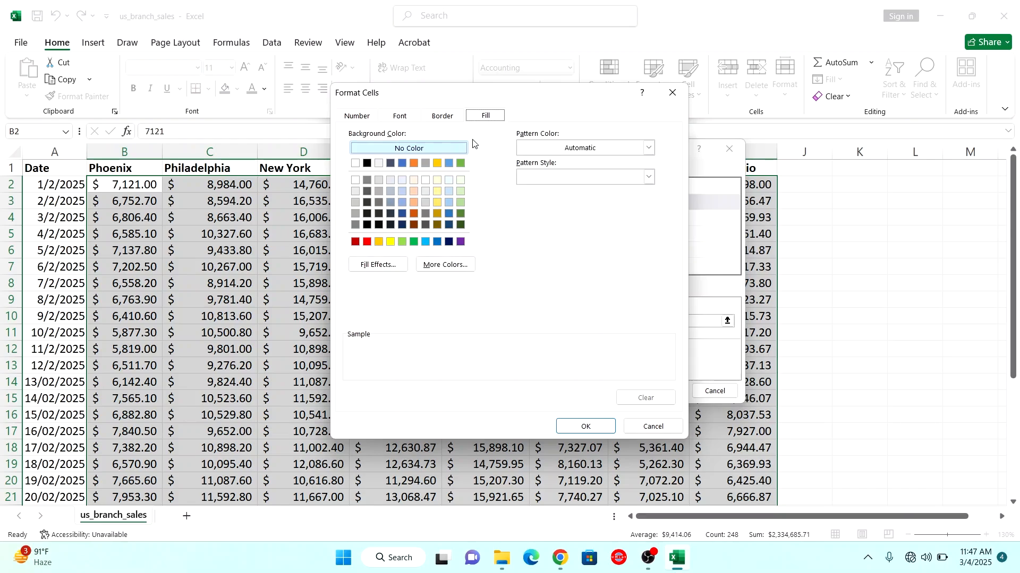
pyautogui.click(426, 242)
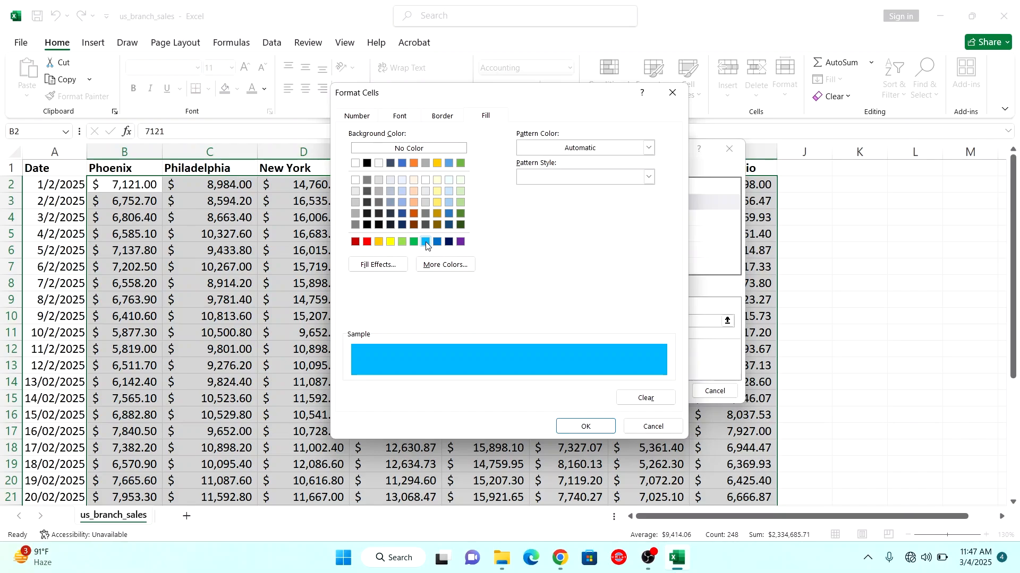
pyautogui.click(602, 427)
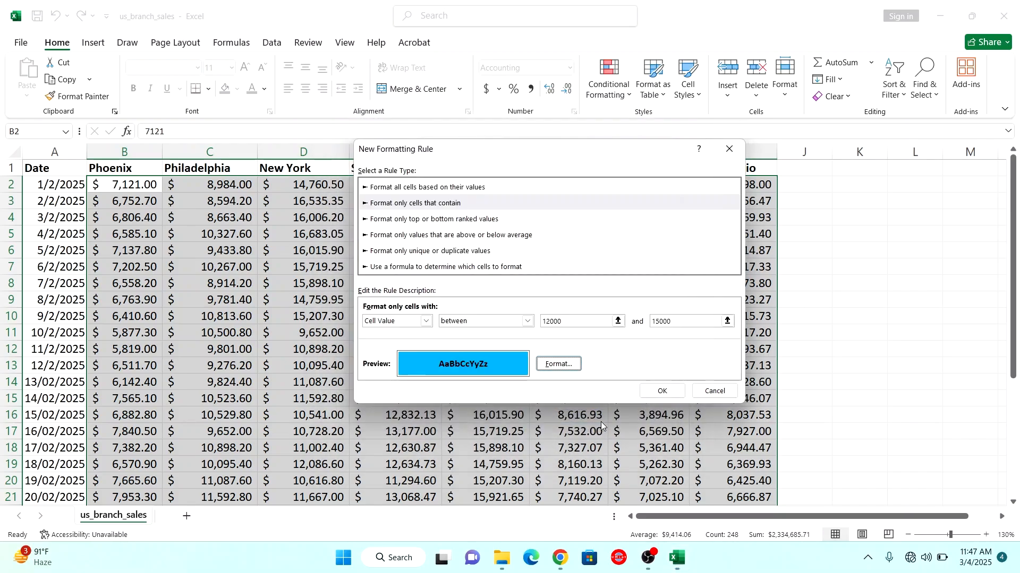
pyautogui.click(661, 393)
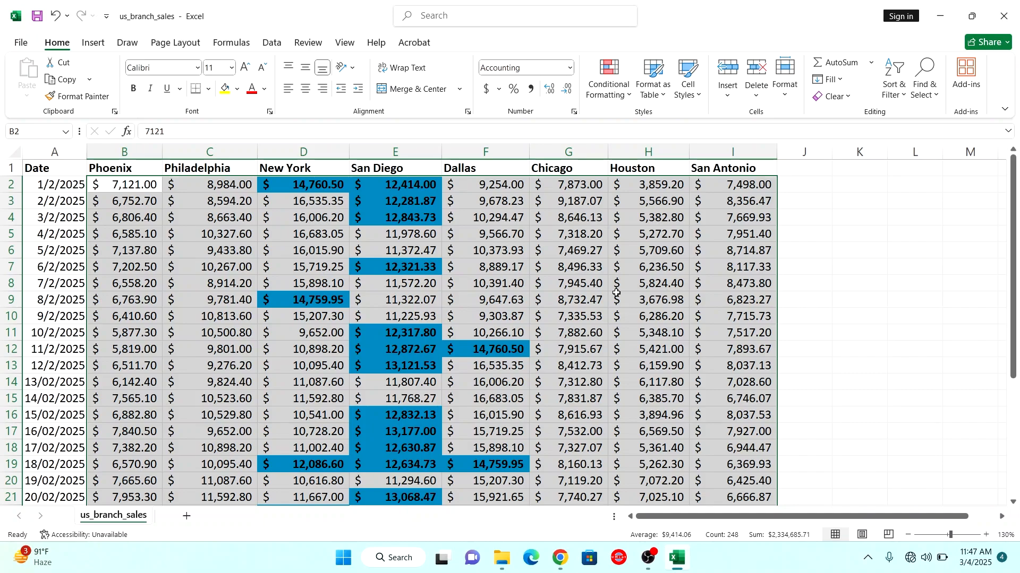
pyautogui.click(614, 294)
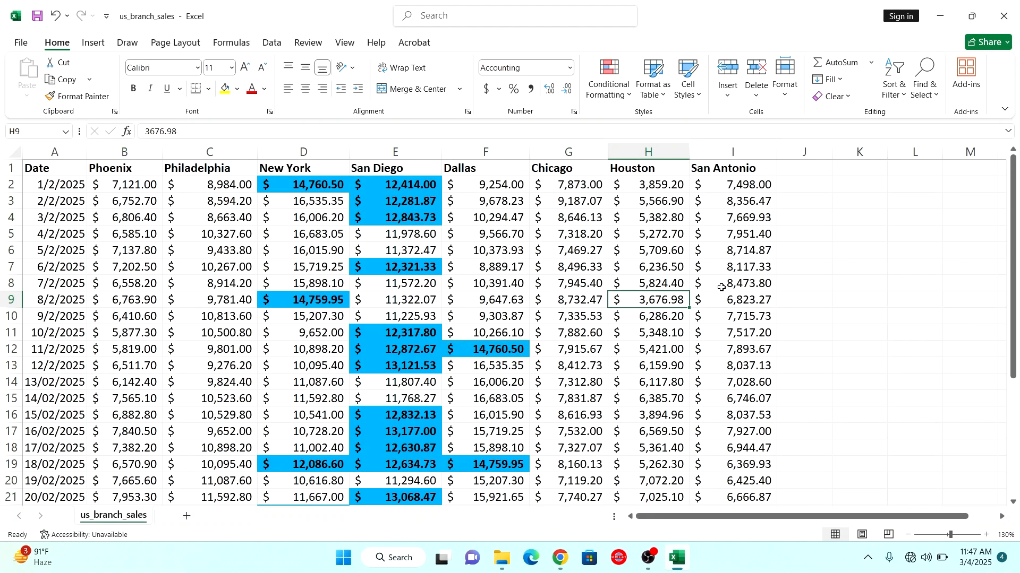